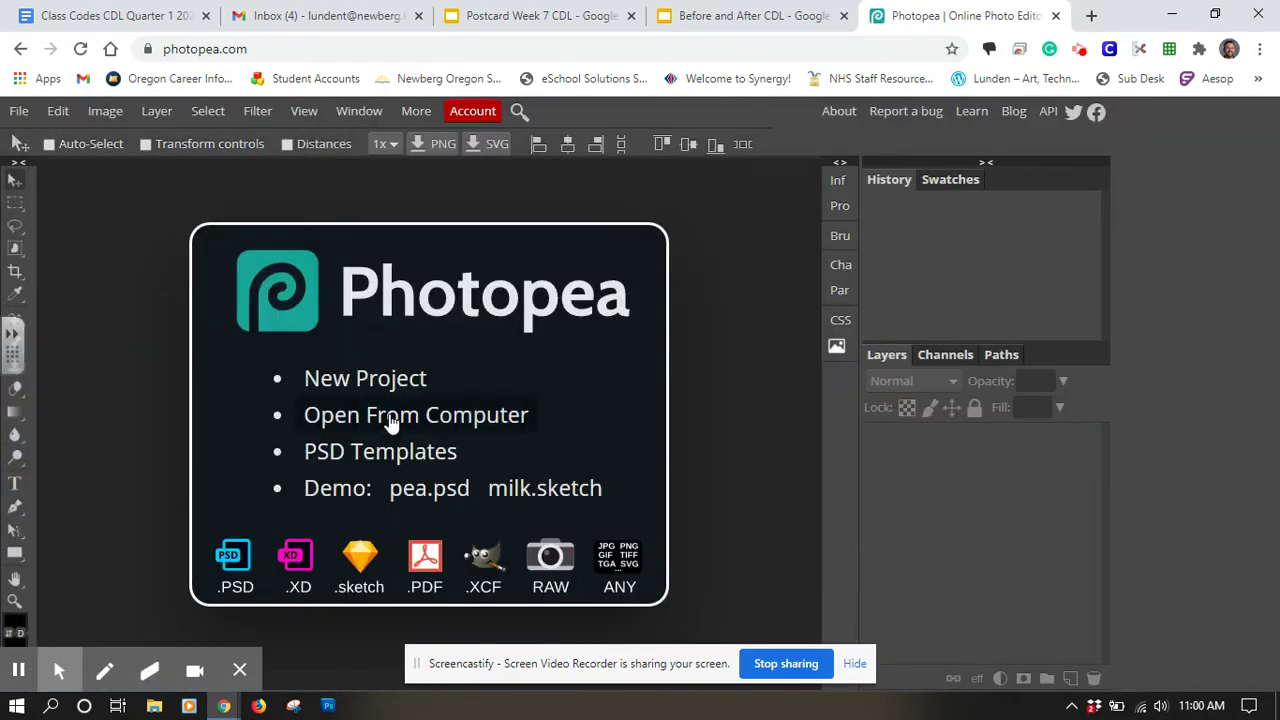
Step: Open the Fill The Frame 5 JPG from the computer as a new image
left_click(390, 420)
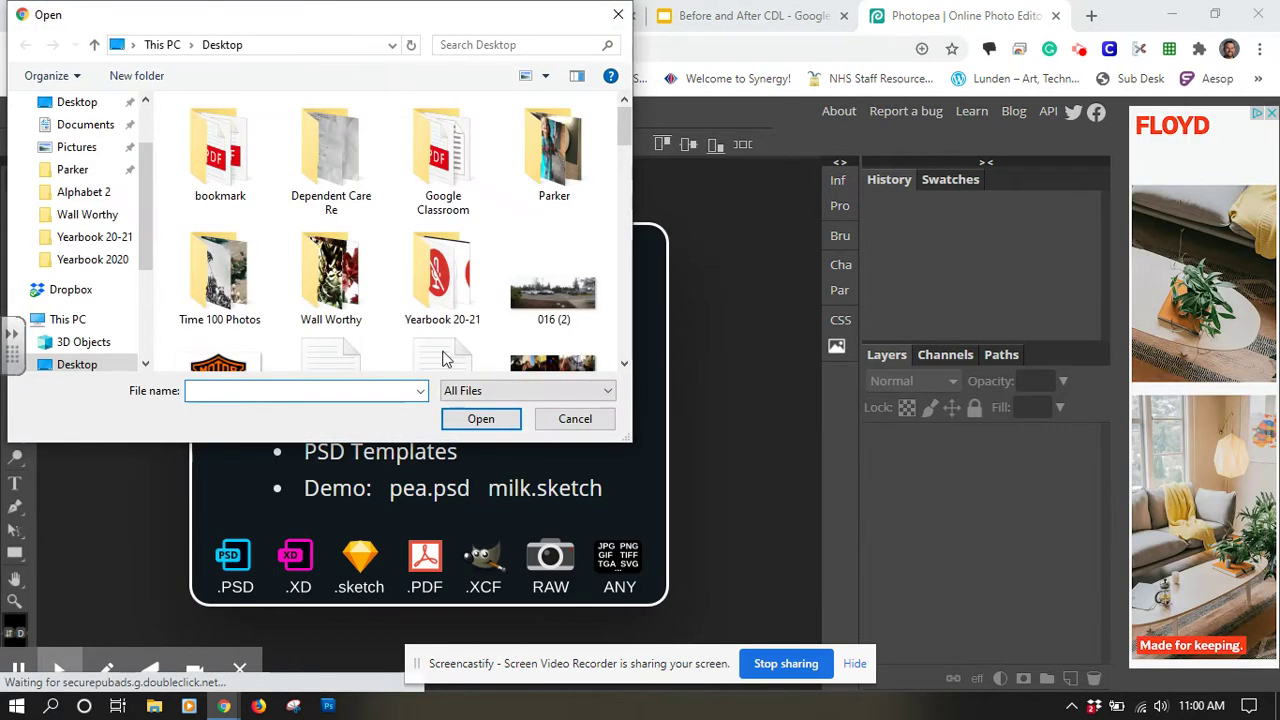
scroll(515, 270, "down", 5)
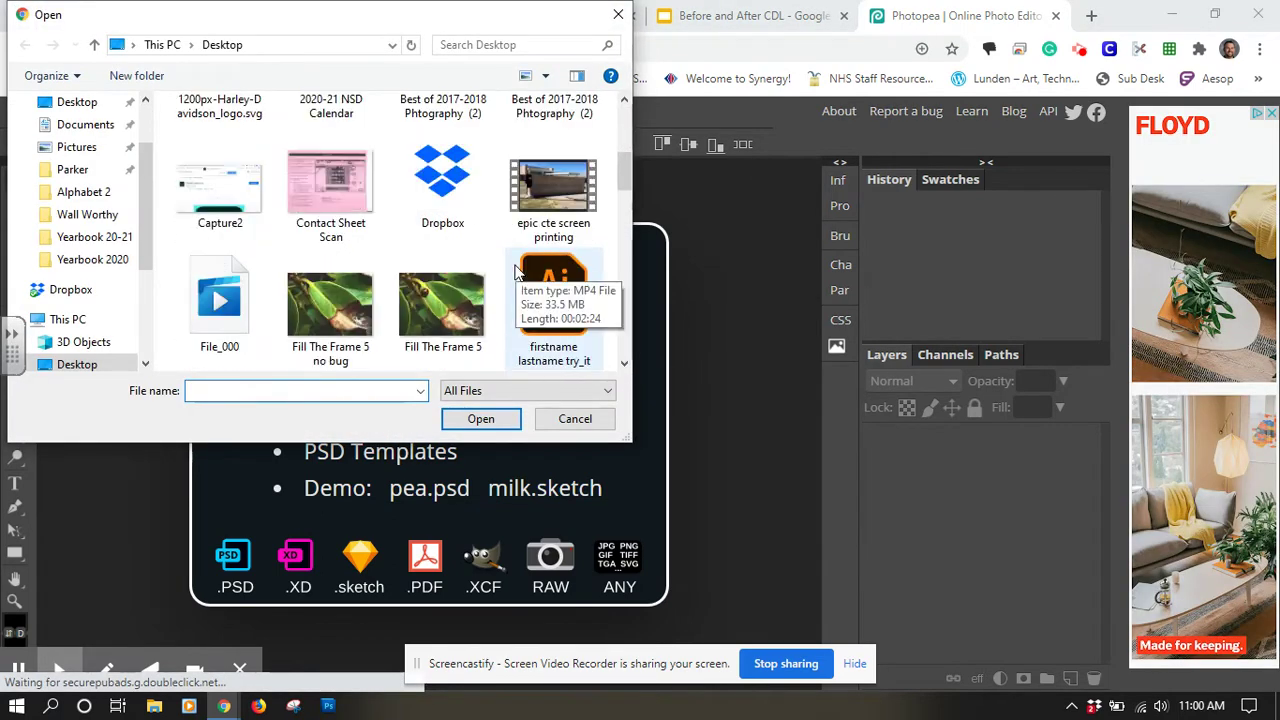
double_click(437, 303)
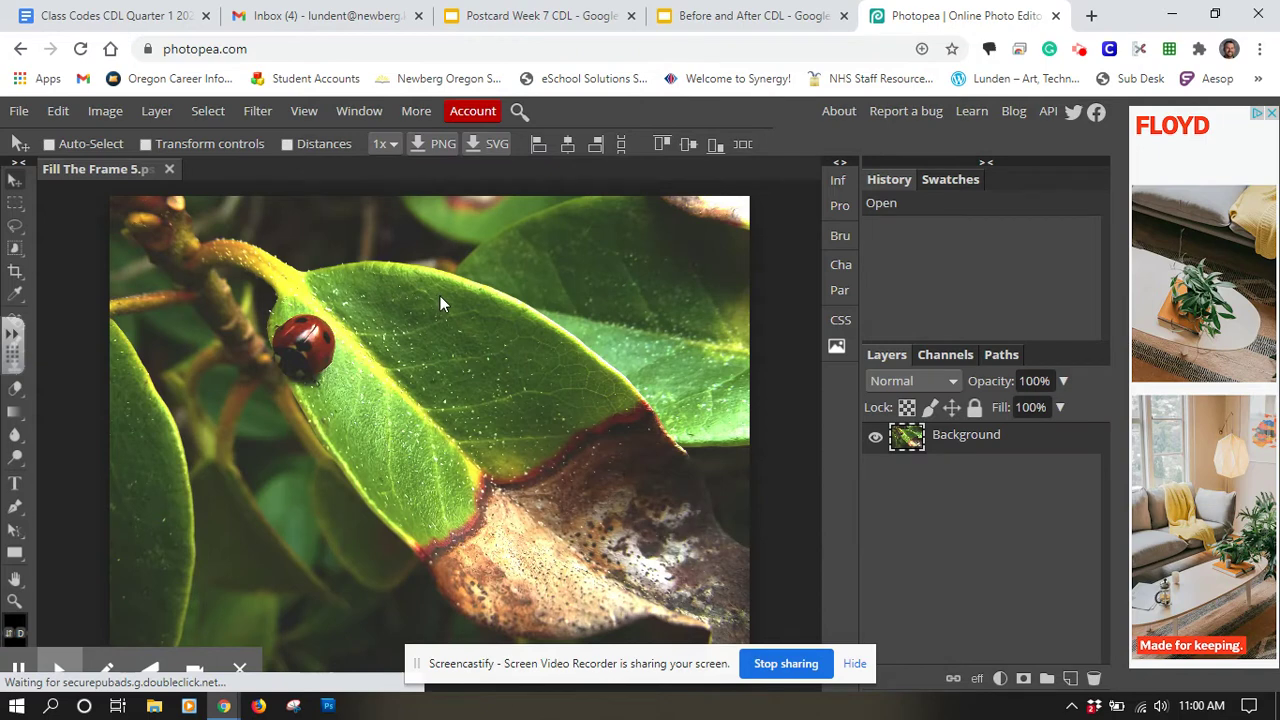
Step: Bring up Filter Gallery from the Filter menu for the ladybug photo
left_click(255, 112)
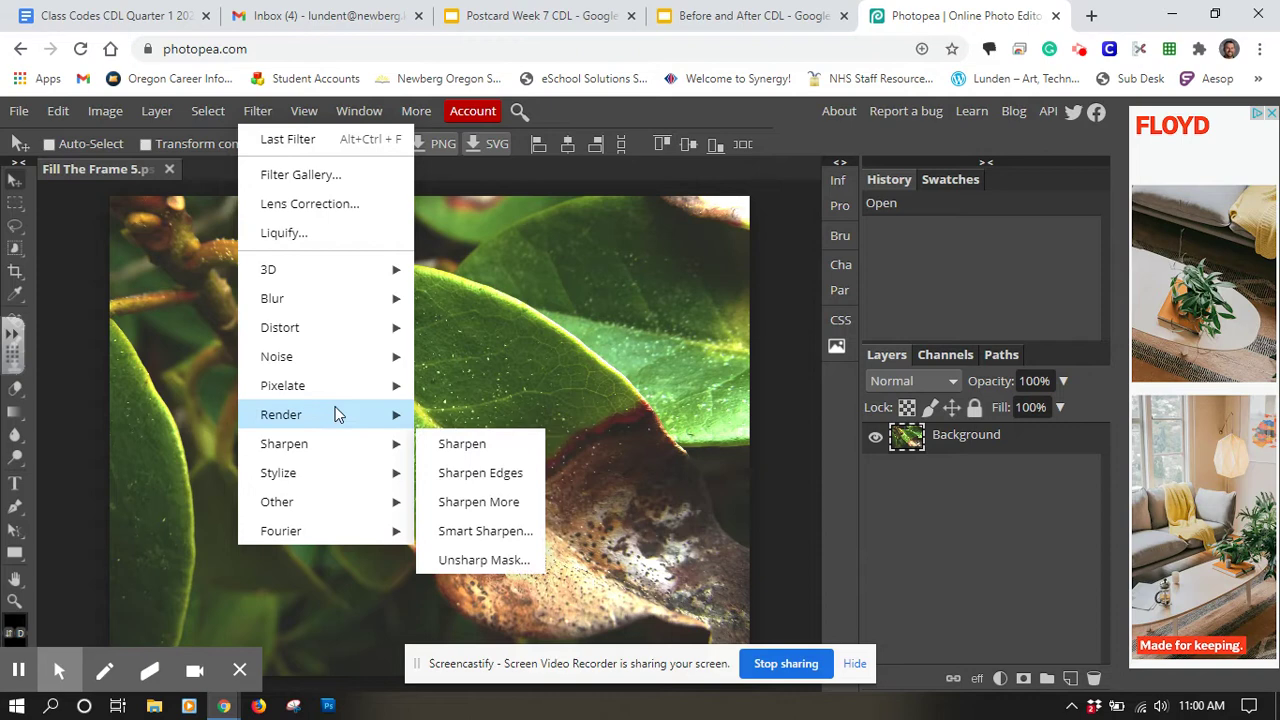
mouse_move(338, 350)
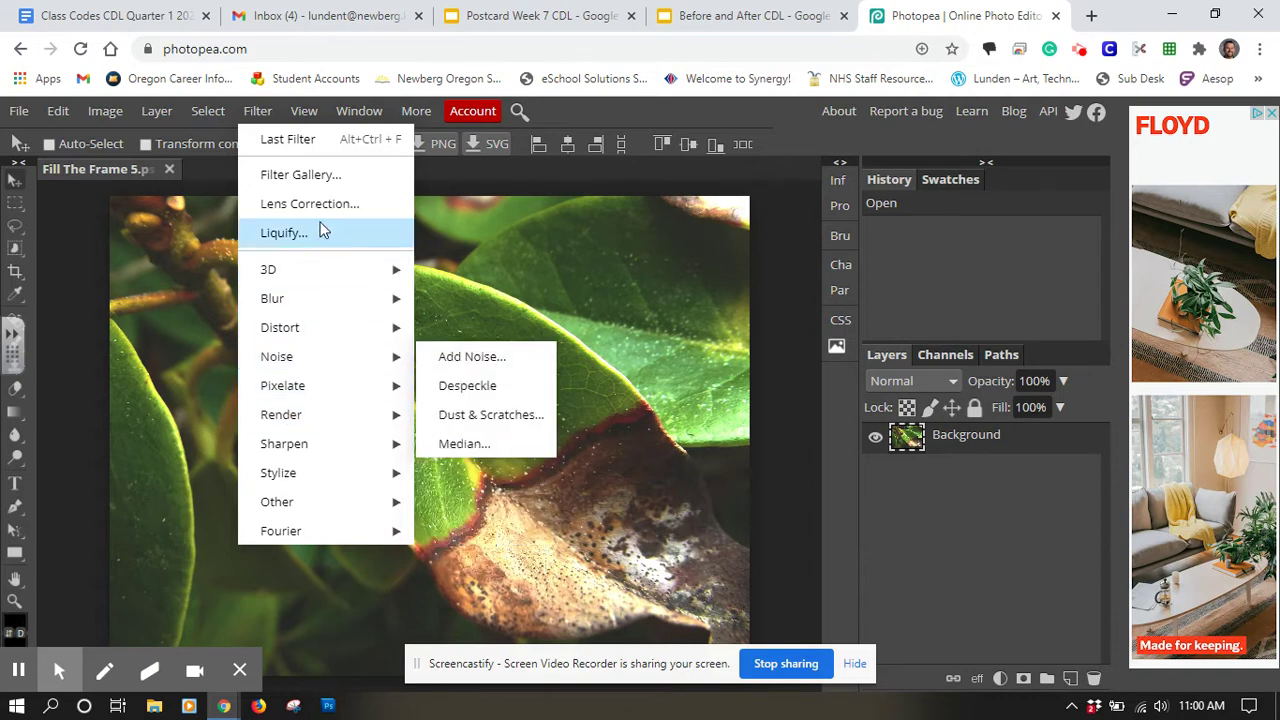
left_click(318, 180)
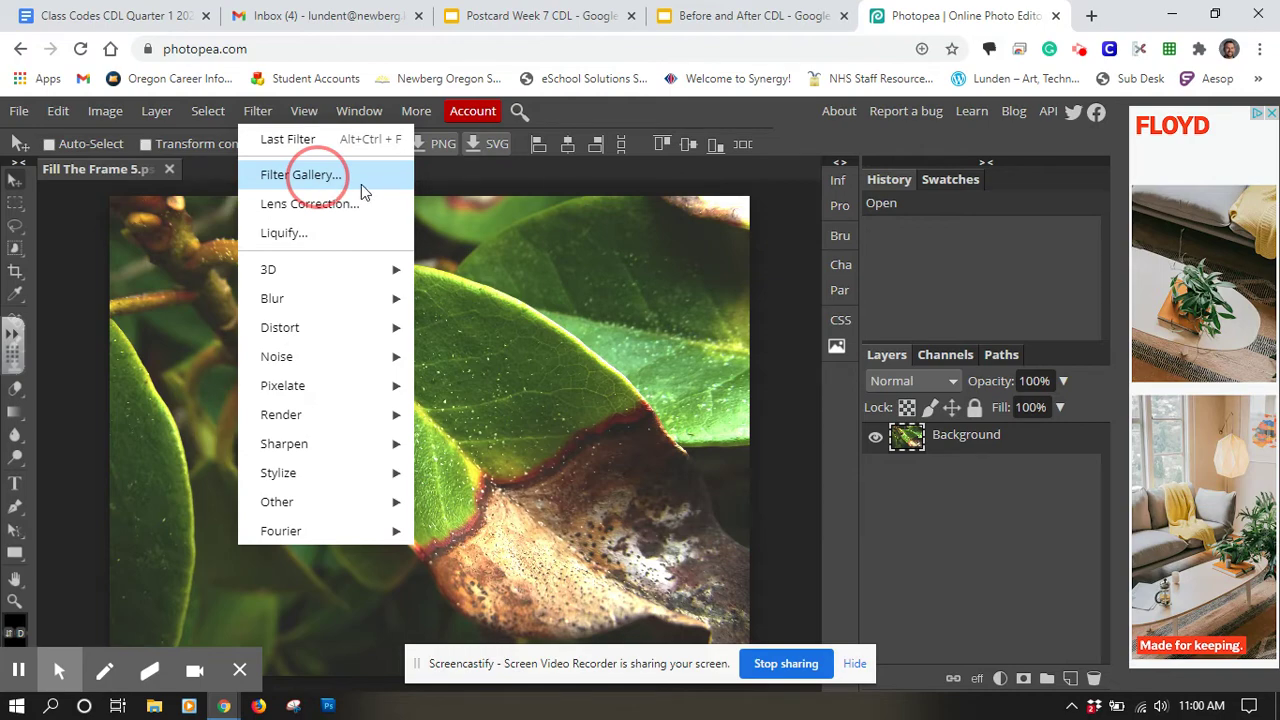
Step: In Filter Gallery, try Glowing Edges, then switch the effect to Ocean Ripple
left_click(302, 175)
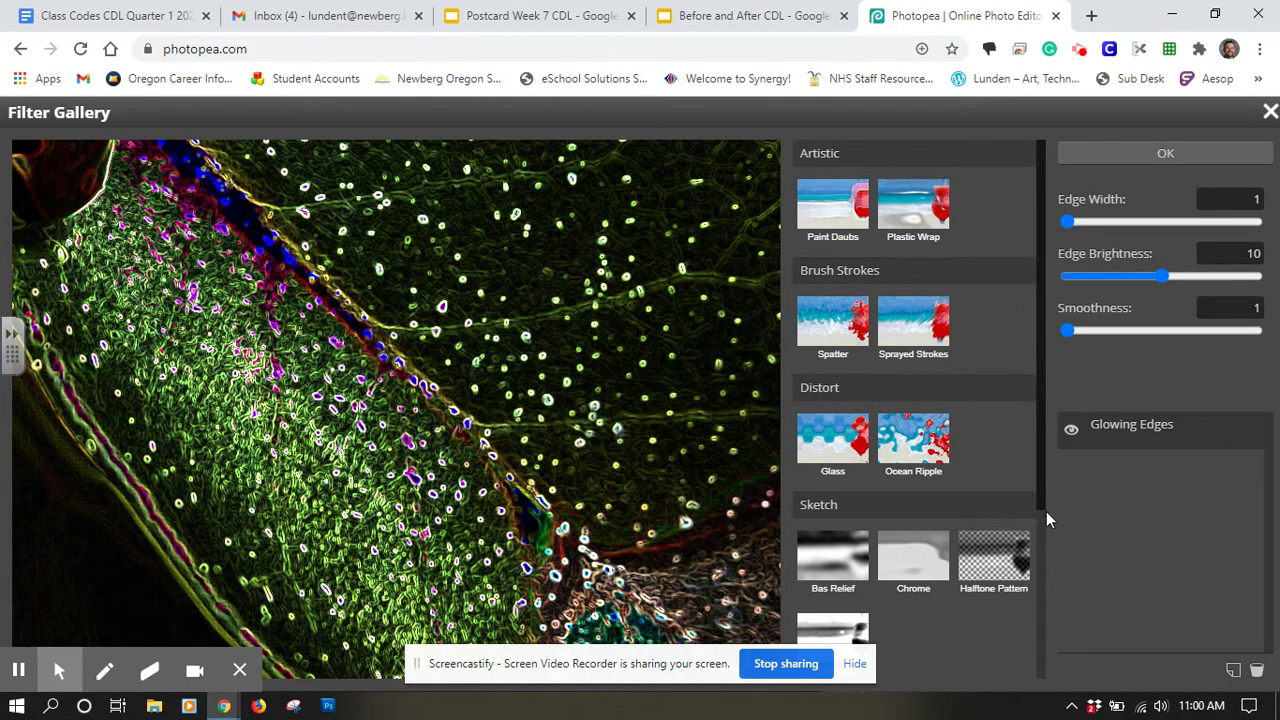
left_click(1044, 545)
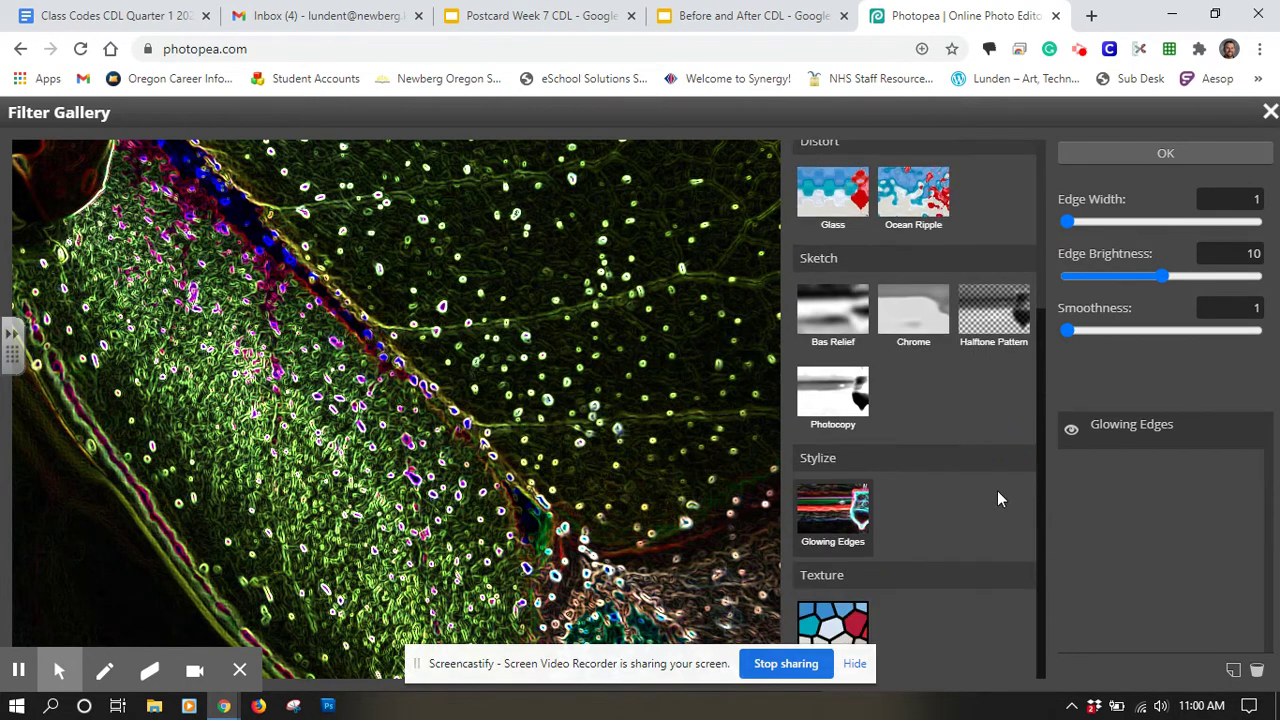
left_click(837, 516)
left_click(912, 200)
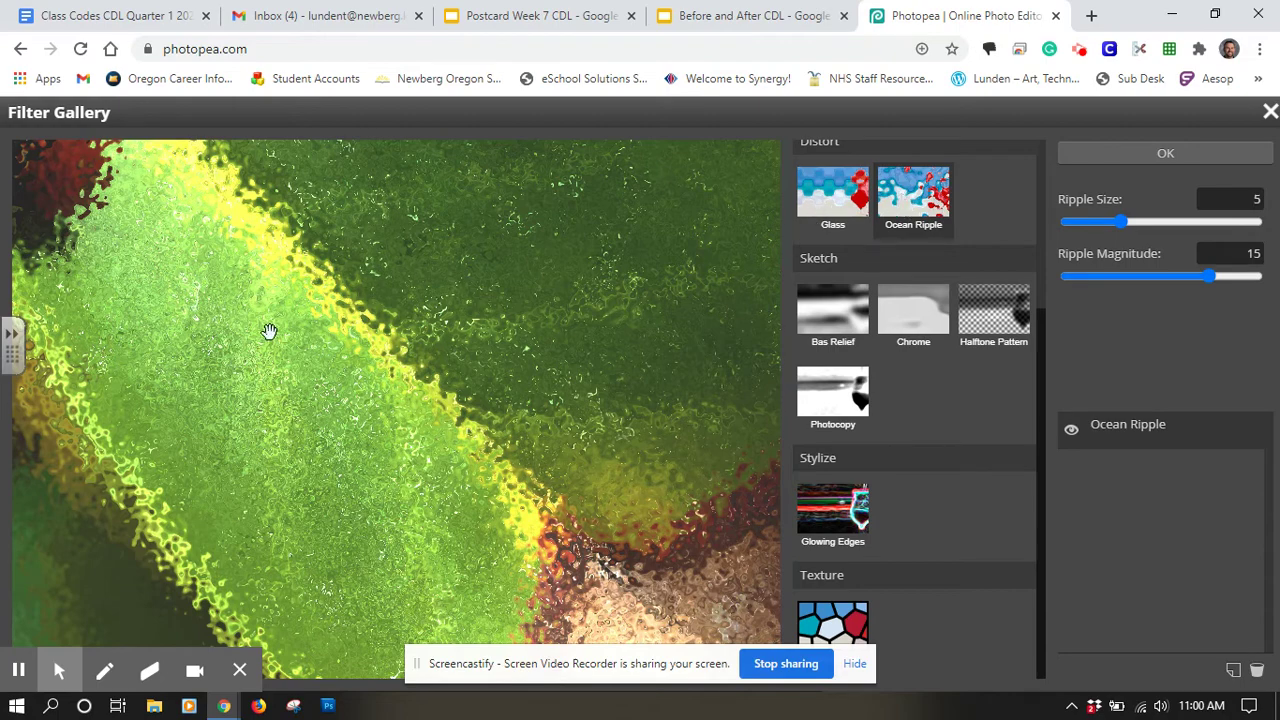
Step: Pan the preview to the ladybug and set Ripple Size to 2
left_click_drag(206, 297, 586, 569)
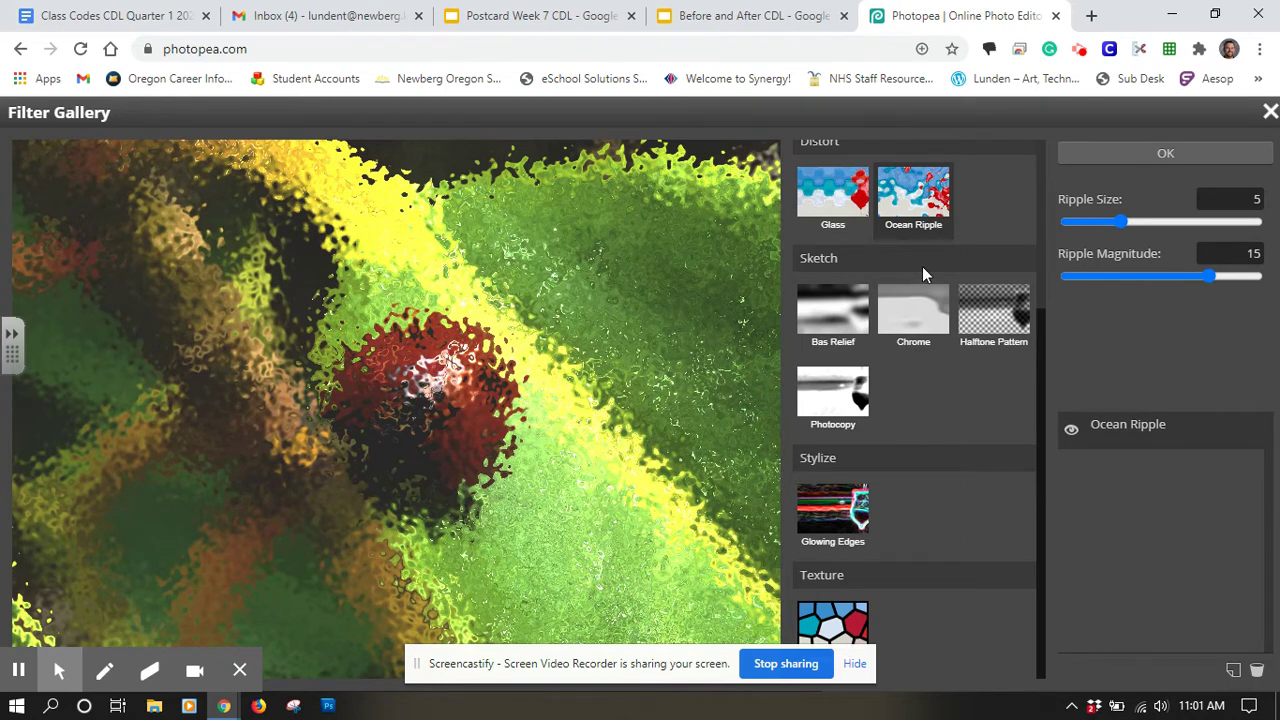
left_click_drag(1122, 222, 1163, 228)
mouse_move(1165, 228)
left_mouse_down()
mouse_move(1125, 228)
mouse_move(1168, 228)
mouse_move(1150, 228)
left_mouse_up()
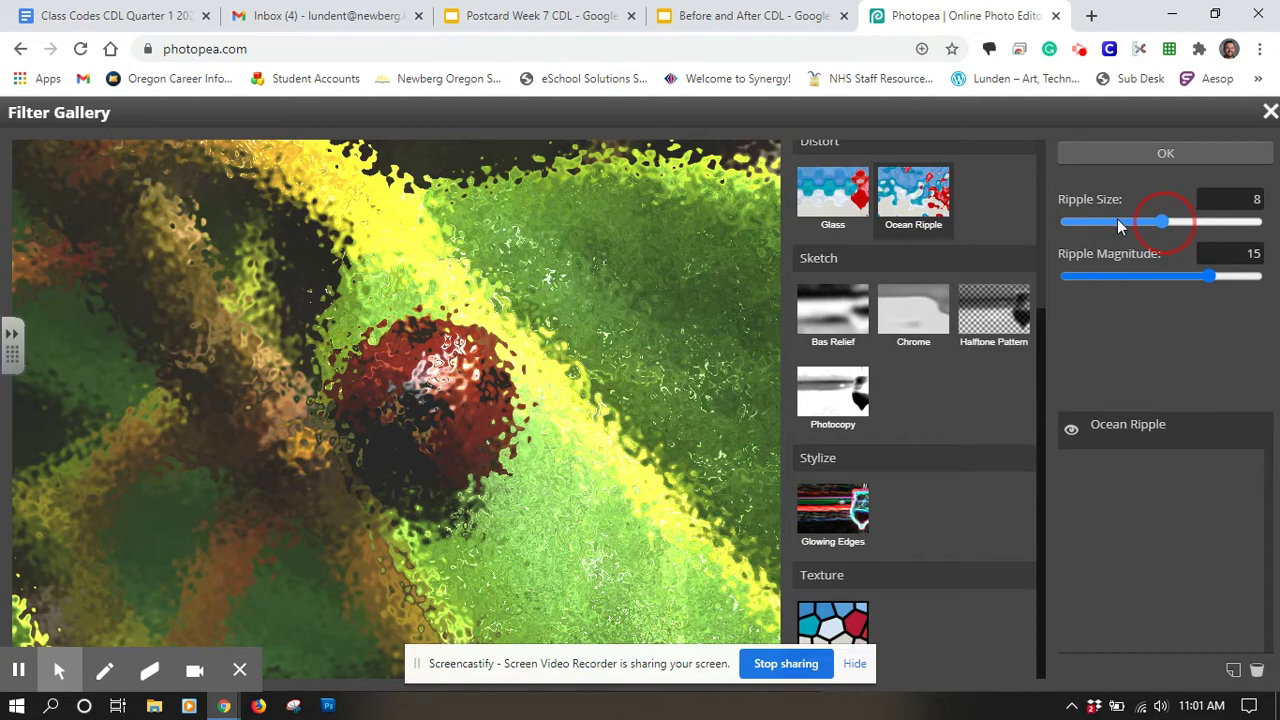
left_click_drag(1115, 225, 1115, 226)
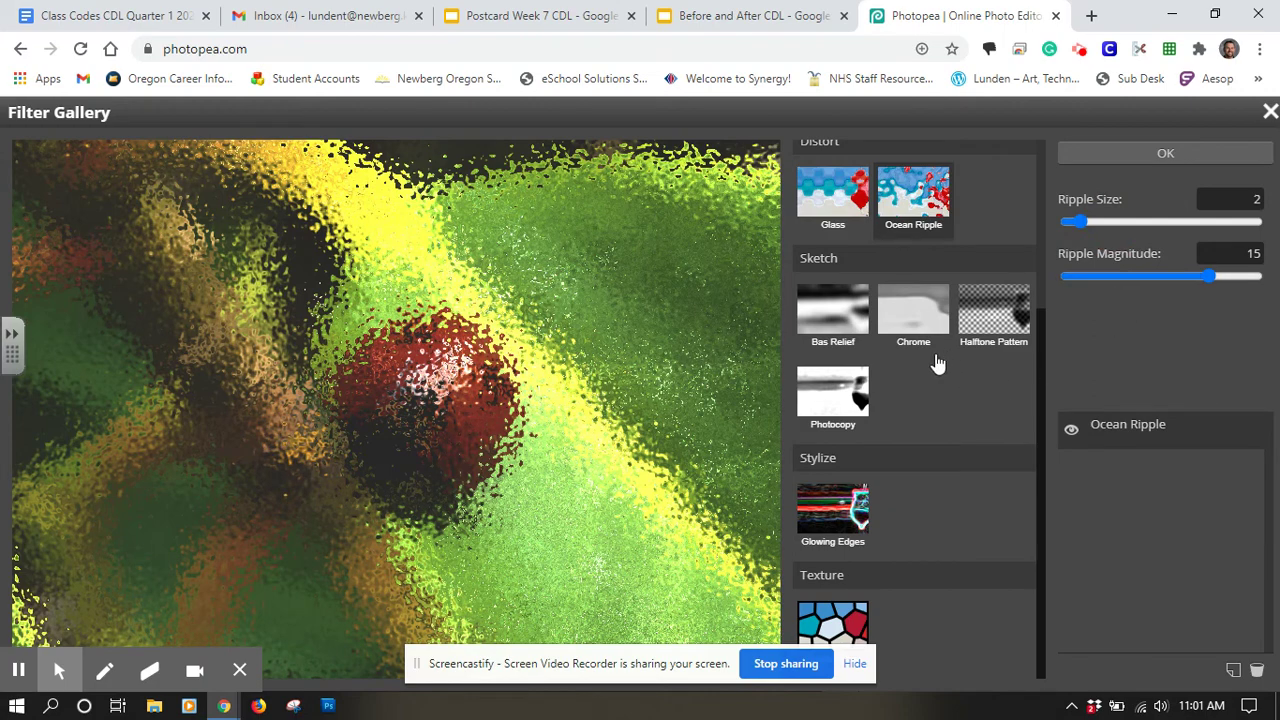
Step: Preview Halftone Pattern with Line pattern at Size 2, then return to Ocean Ripple
left_click(995, 314)
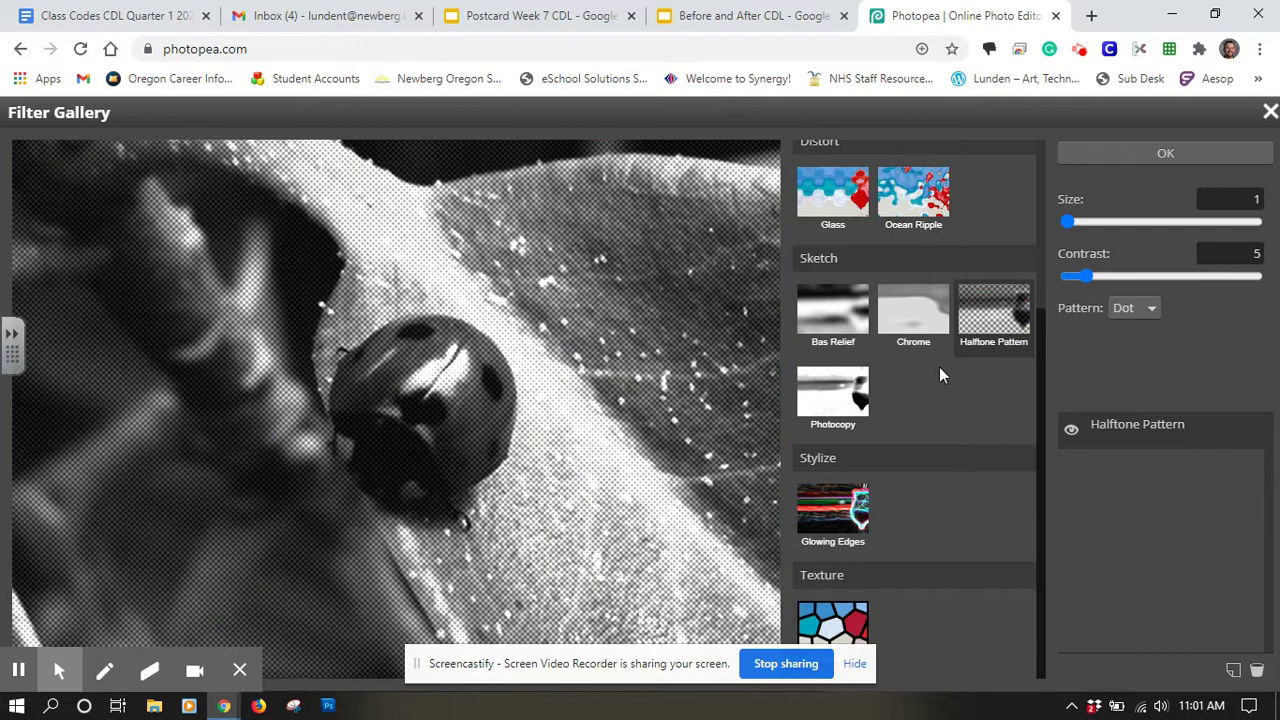
left_click(1153, 310)
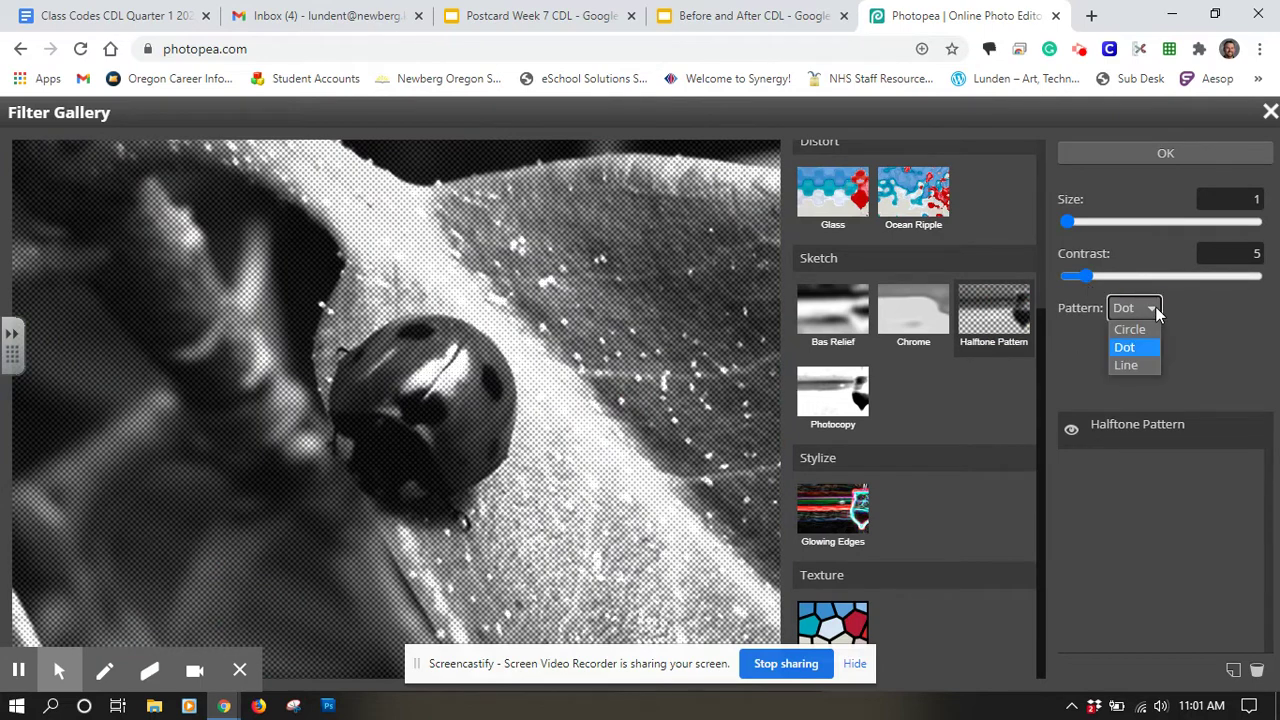
left_click(1128, 365)
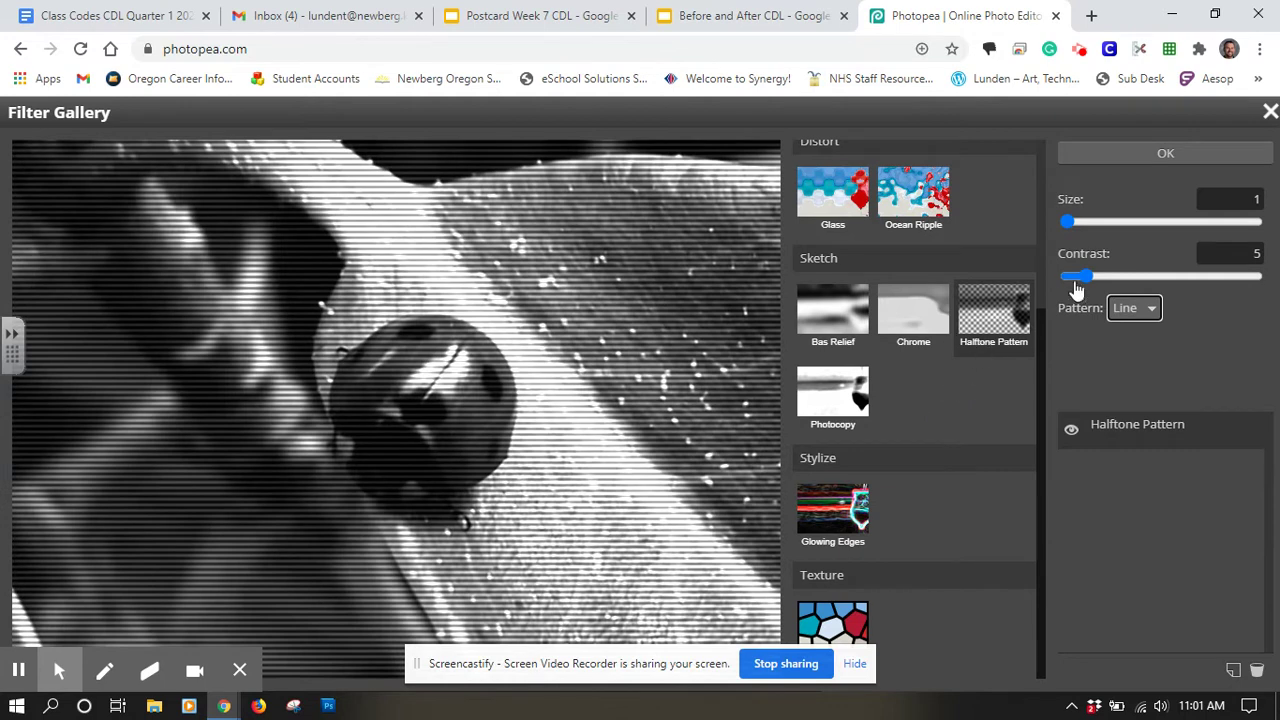
left_click(1068, 222)
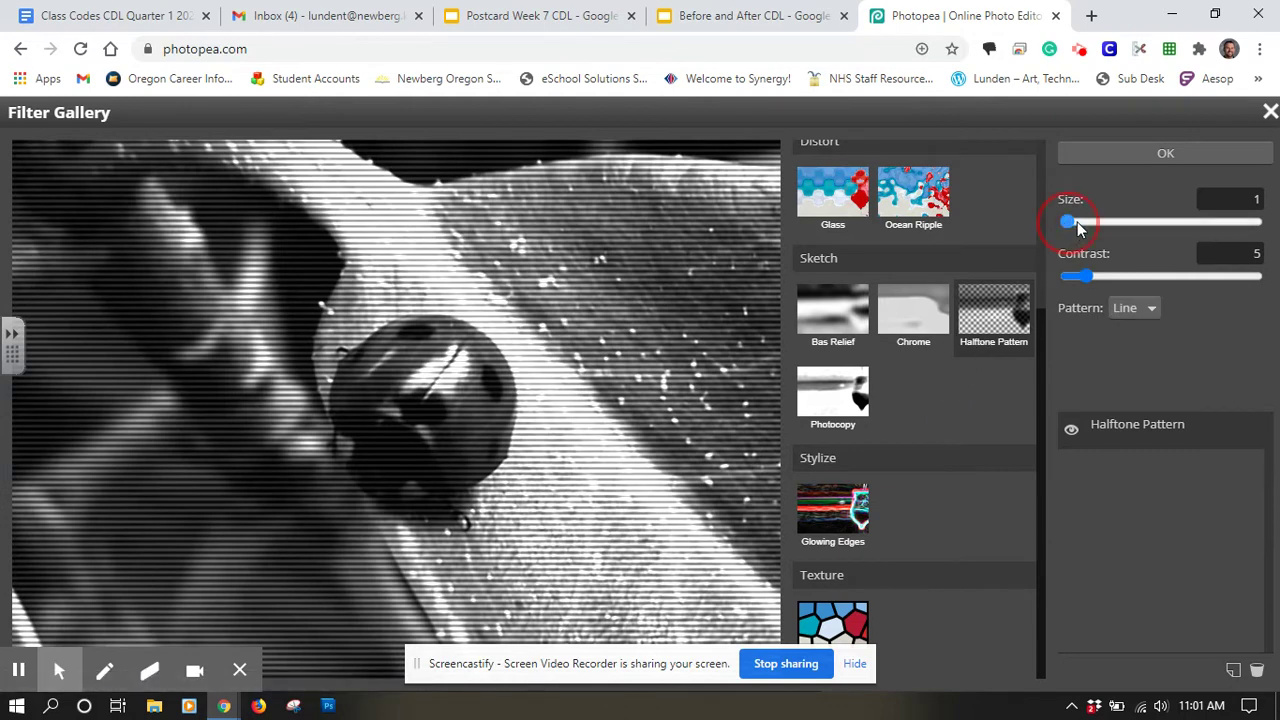
left_click_drag(1077, 225, 1078, 228)
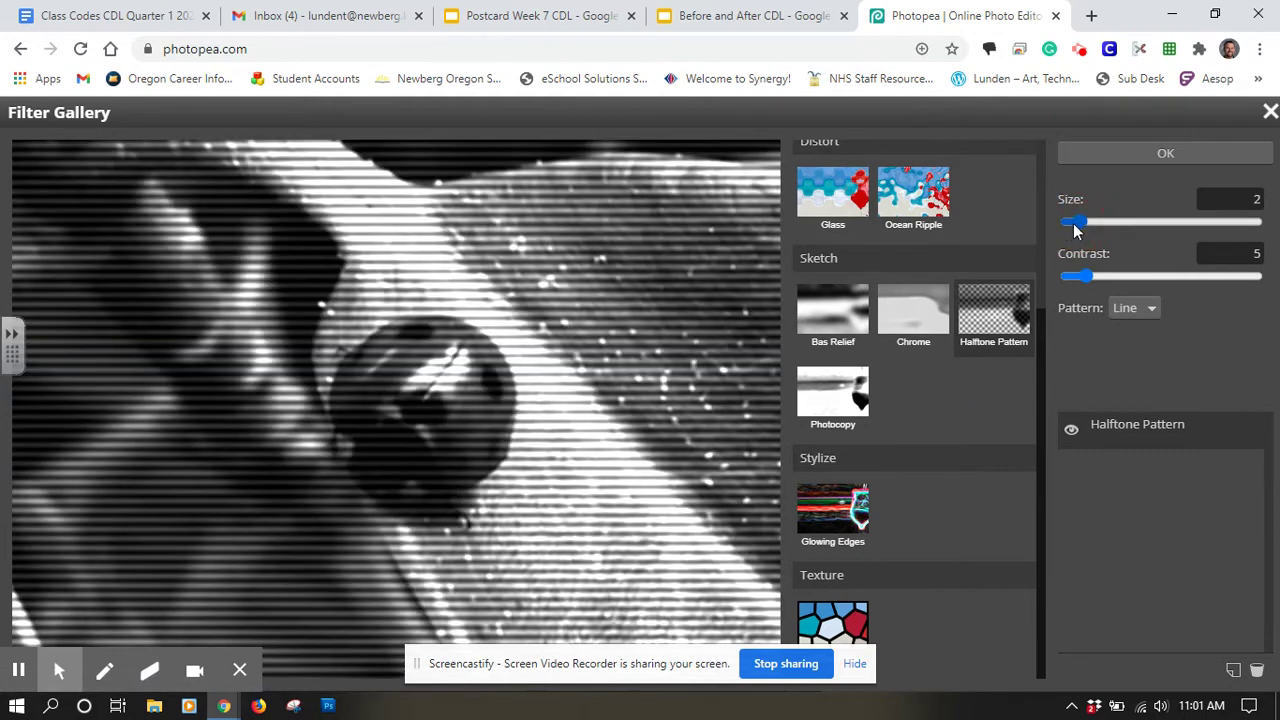
left_click(914, 205)
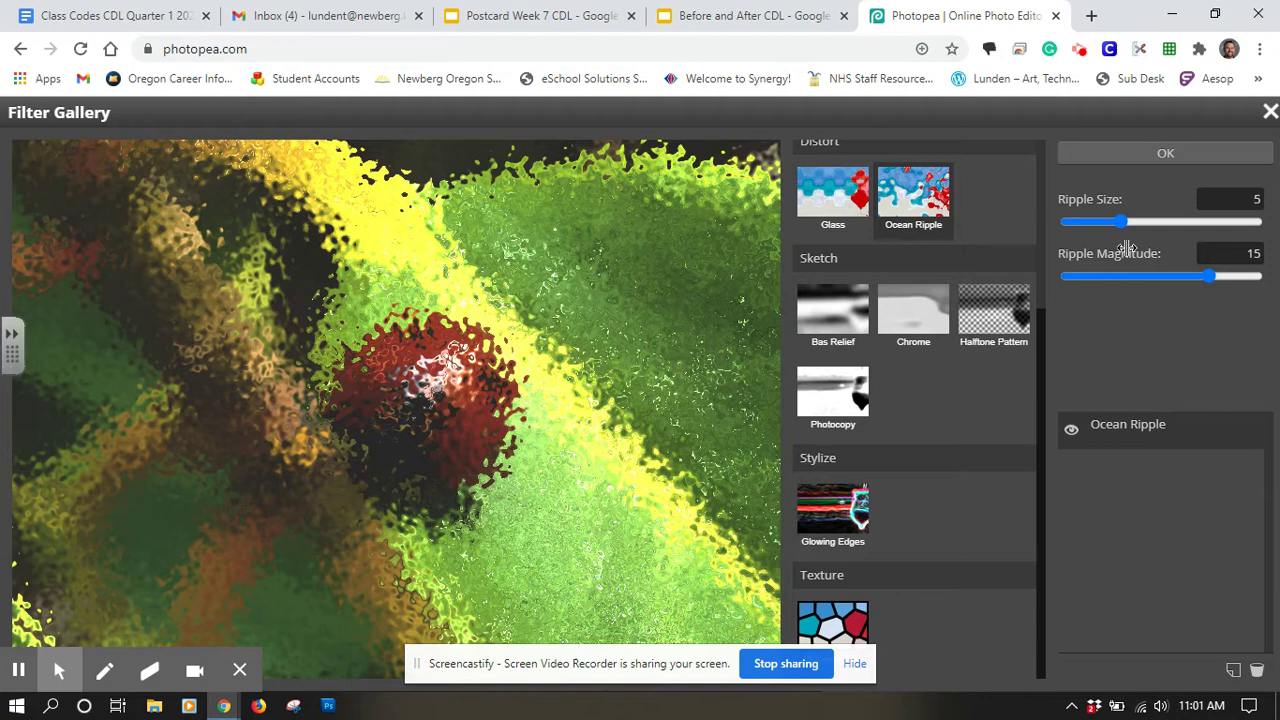
Step: Set Ripple Size to 3 and apply Ocean Ripple with Magnitude 15 to the photo
left_click(1120, 221)
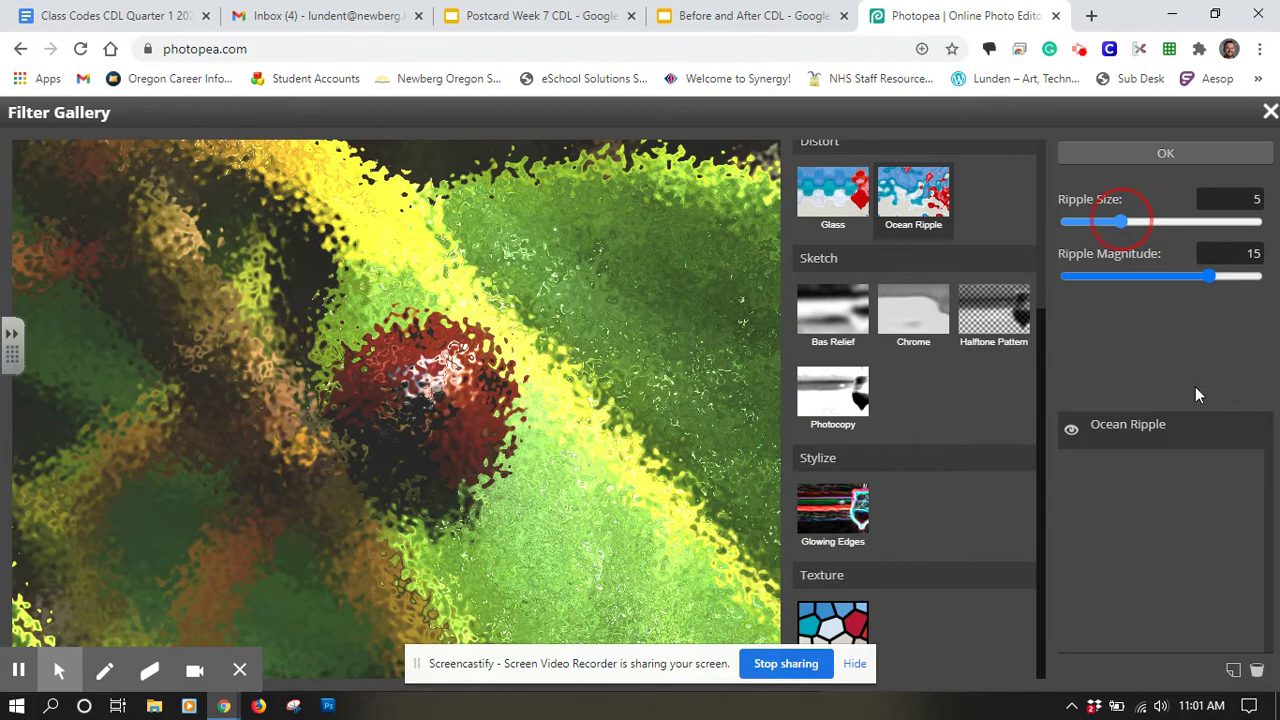
left_click(1164, 156)
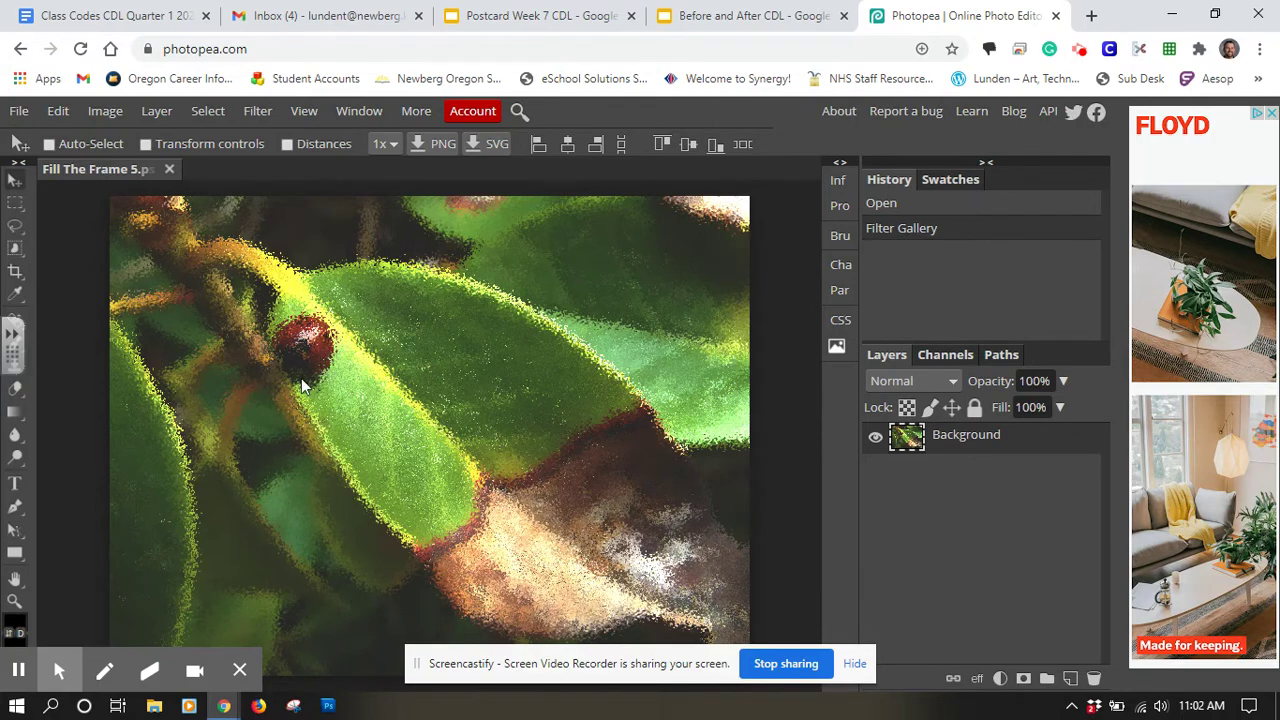
Step: Undo the Ocean Ripple filter so the photo is unfiltered, then show the Filter menu
key("ctrl+z")
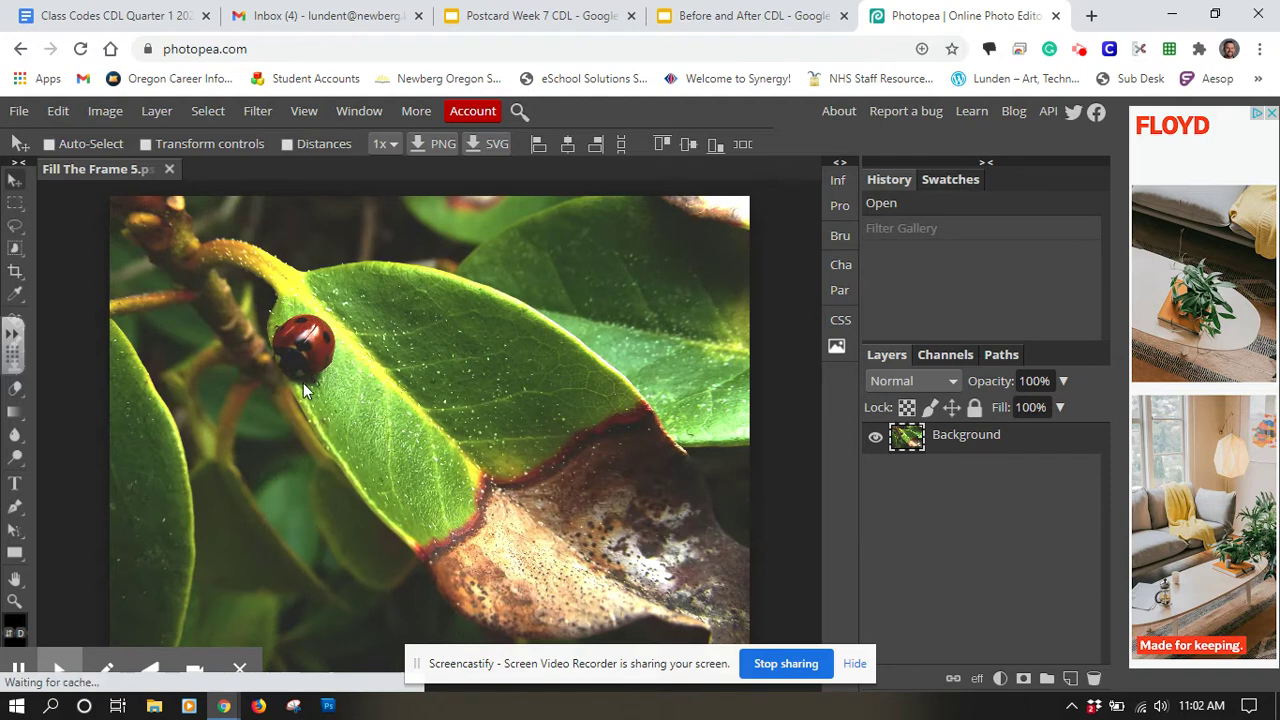
left_click(58, 111)
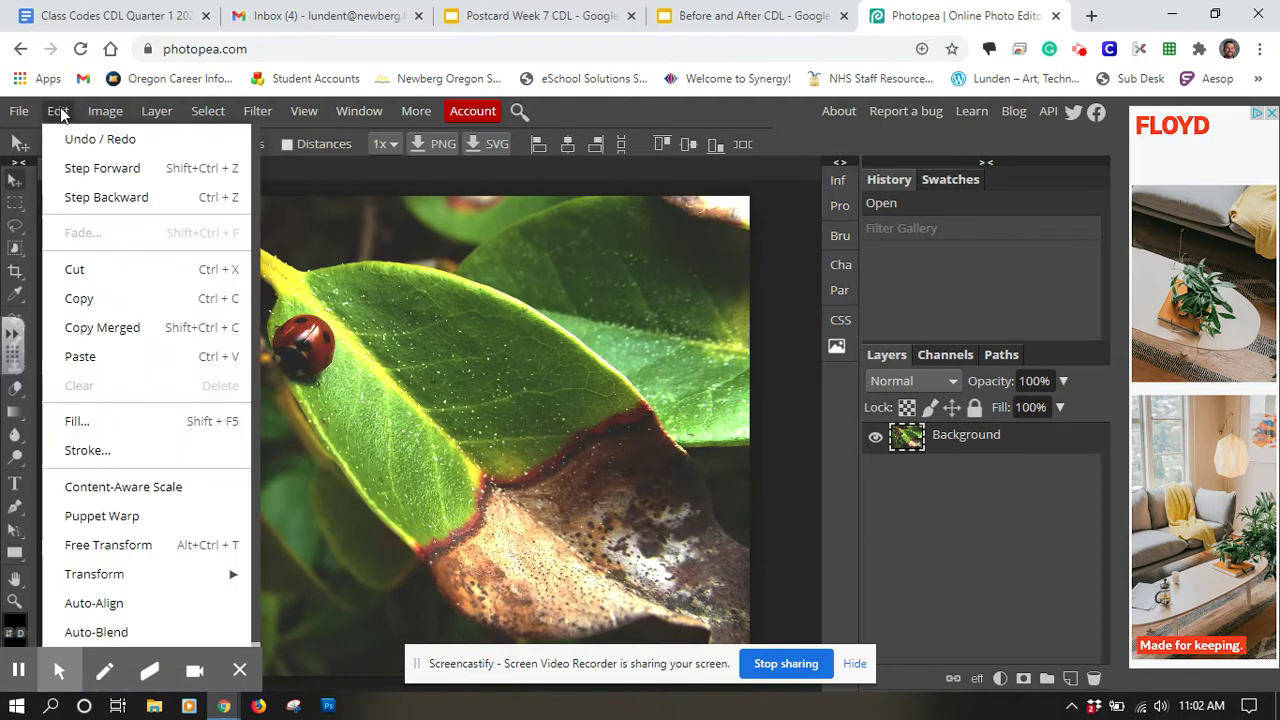
left_click(387, 171)
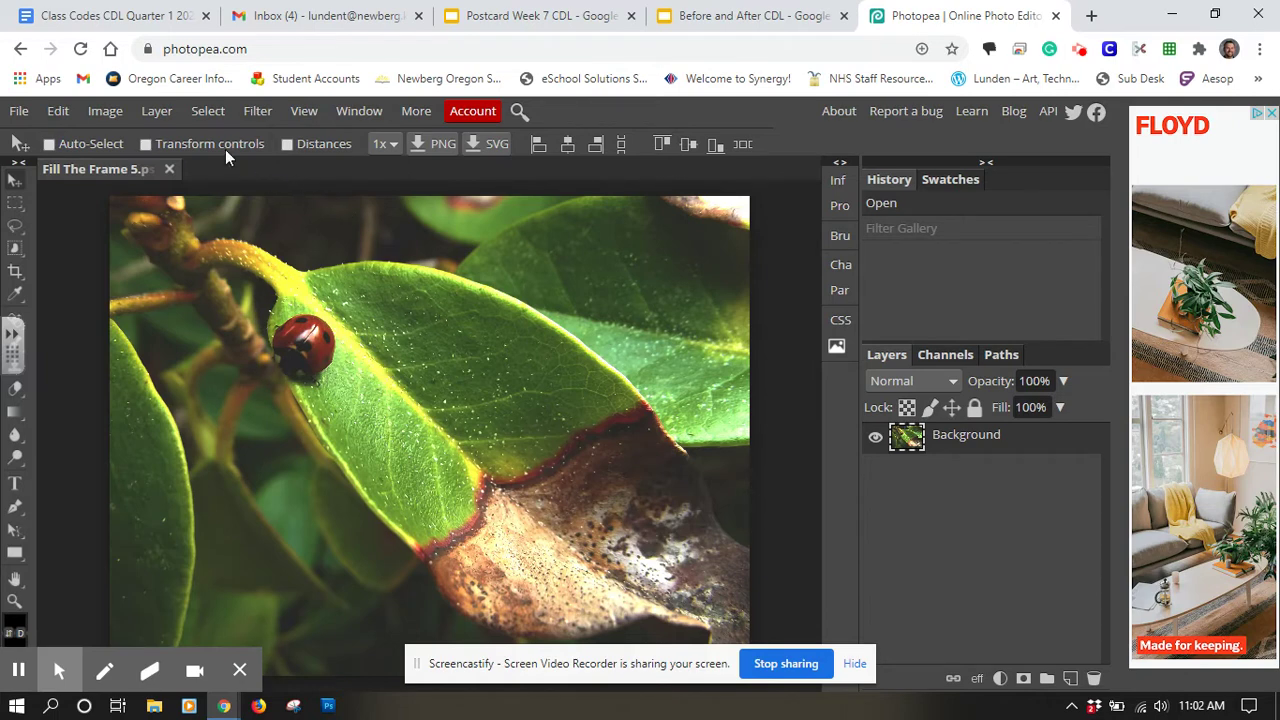
left_click(257, 113)
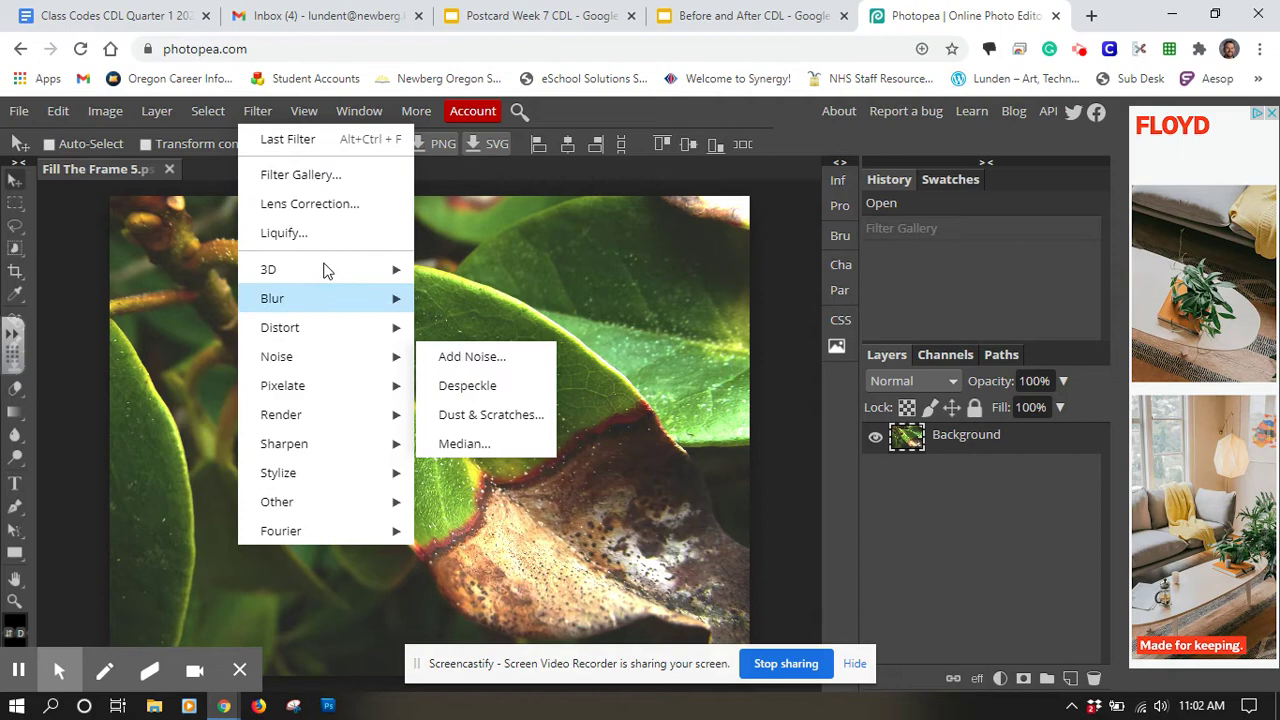
left_click(300, 236)
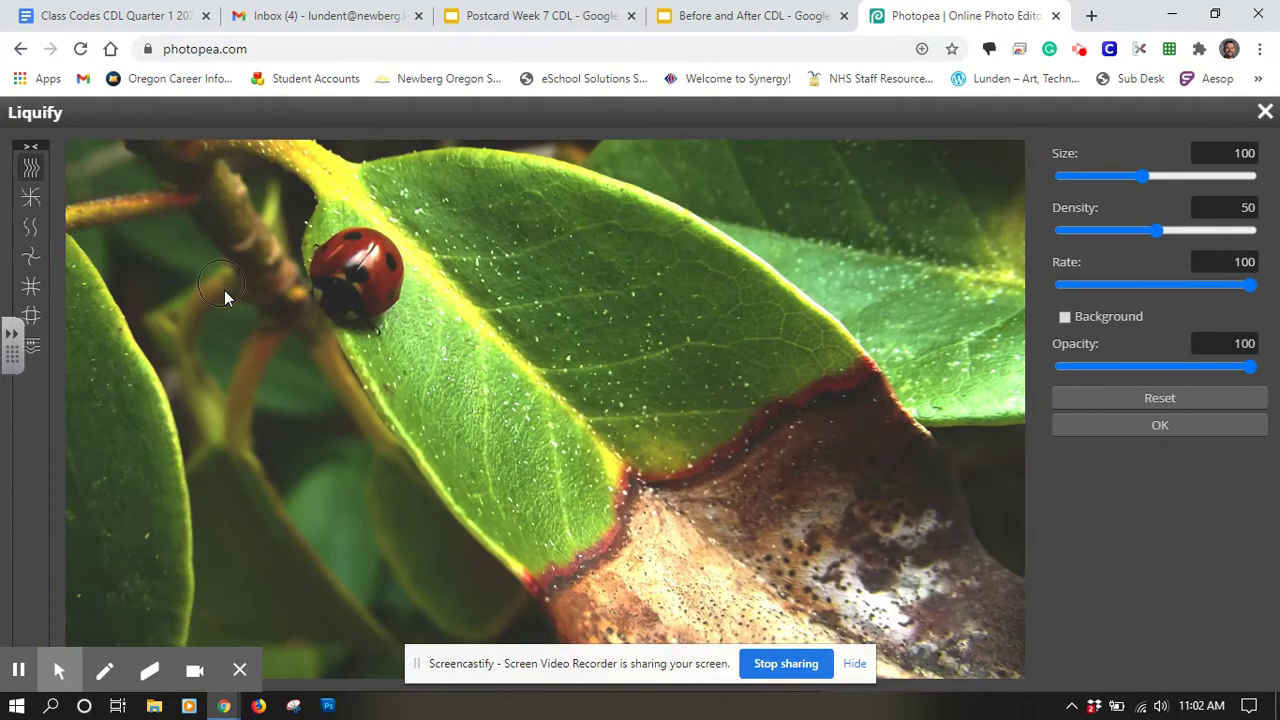
left_click(262, 248)
mouse_move(269, 306)
left_mouse_down()
mouse_move(322, 372)
mouse_move(417, 366)
mouse_move(461, 379)
mouse_move(491, 443)
mouse_move(470, 474)
left_mouse_up()
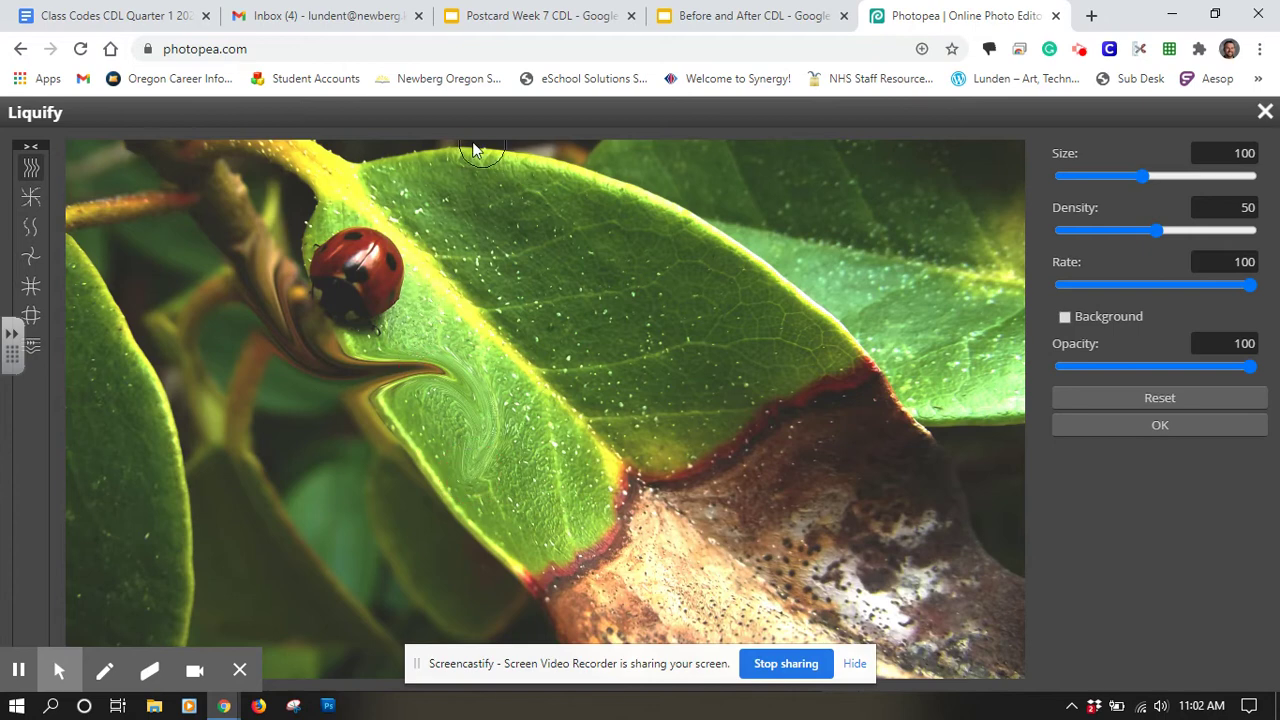
left_click(432, 140)
mouse_move(432, 140)
left_mouse_down()
mouse_move(496, 163)
mouse_move(514, 240)
mouse_move(500, 260)
mouse_move(464, 269)
mouse_move(364, 195)
mouse_move(328, 206)
mouse_move(318, 243)
mouse_move(337, 254)
mouse_move(381, 238)
left_mouse_up()
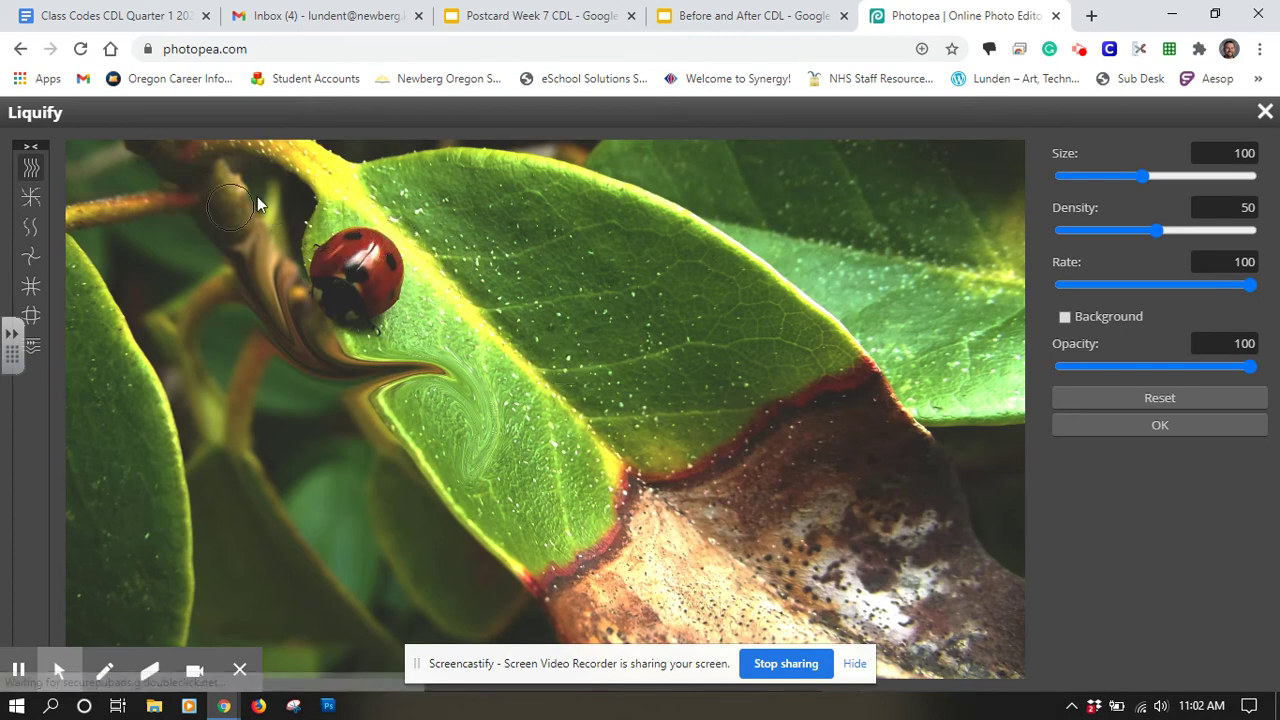
mouse_move(250, 206)
left_mouse_down()
mouse_move(339, 177)
mouse_move(401, 197)
mouse_move(441, 277)
mouse_move(394, 320)
left_mouse_up()
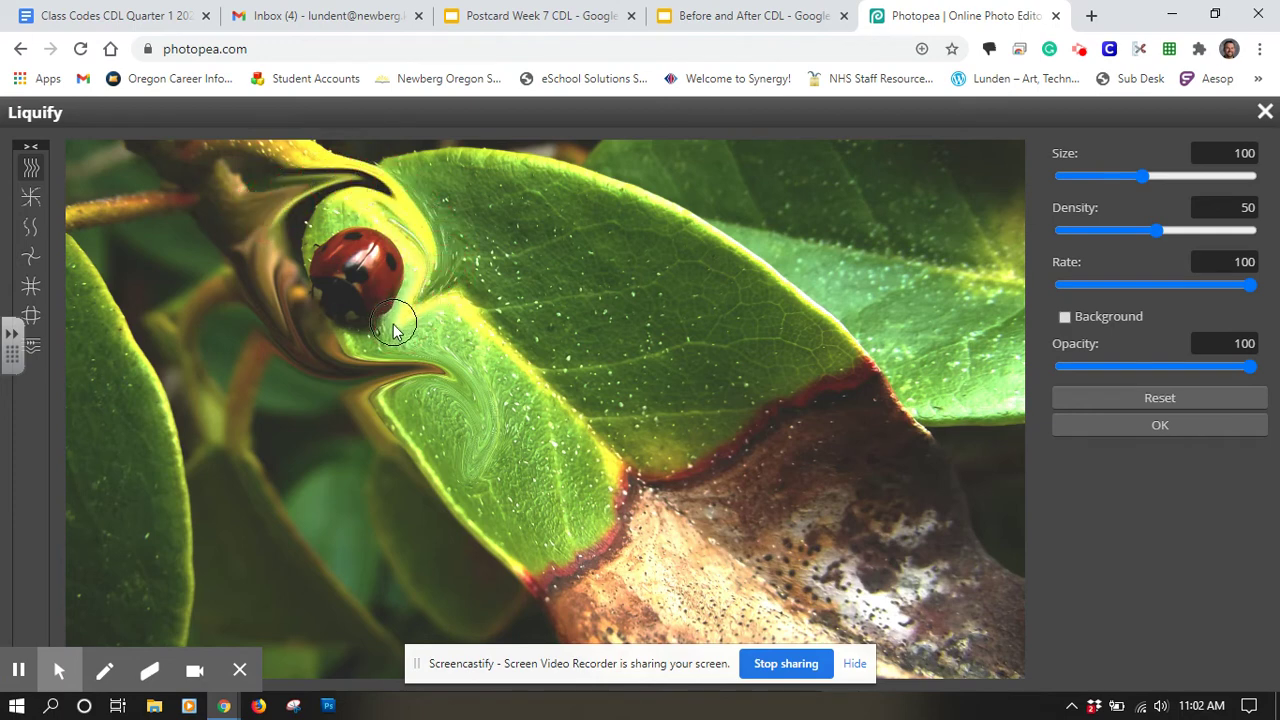
Step: Discard the Liquify warps and apply Filter > Stylize > Solarize to the photo
left_click(1264, 113)
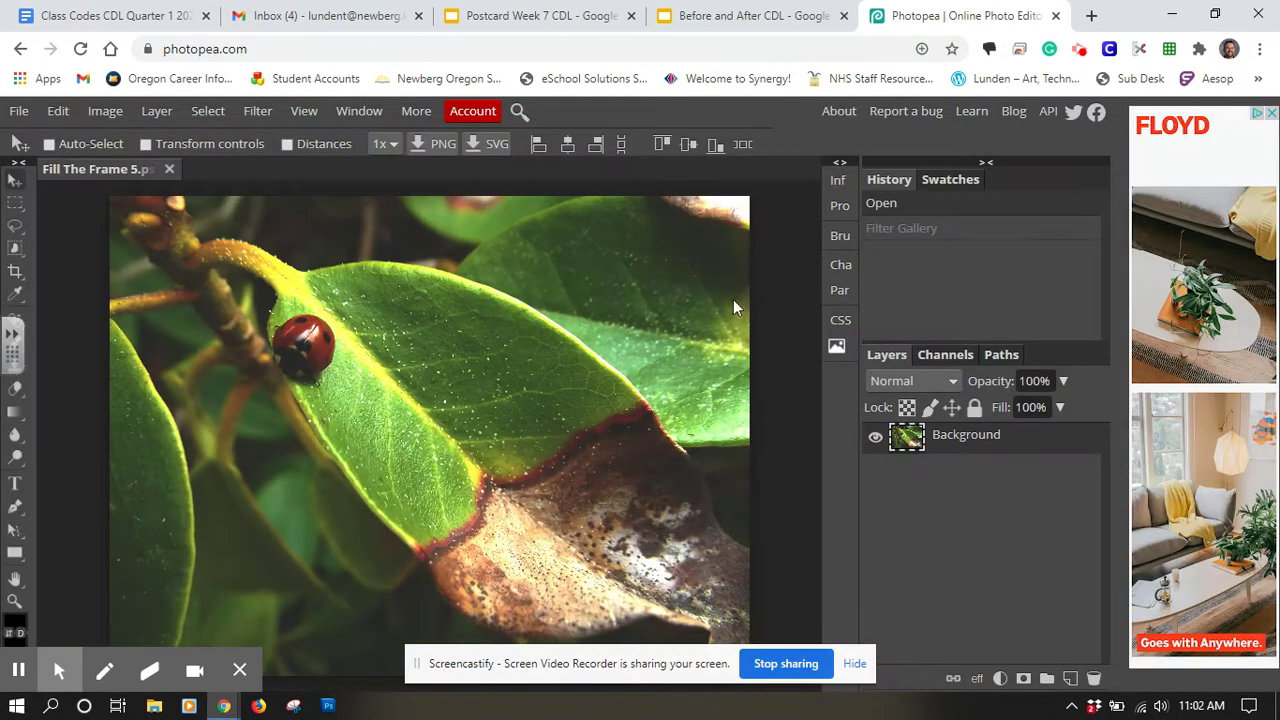
left_click(255, 113)
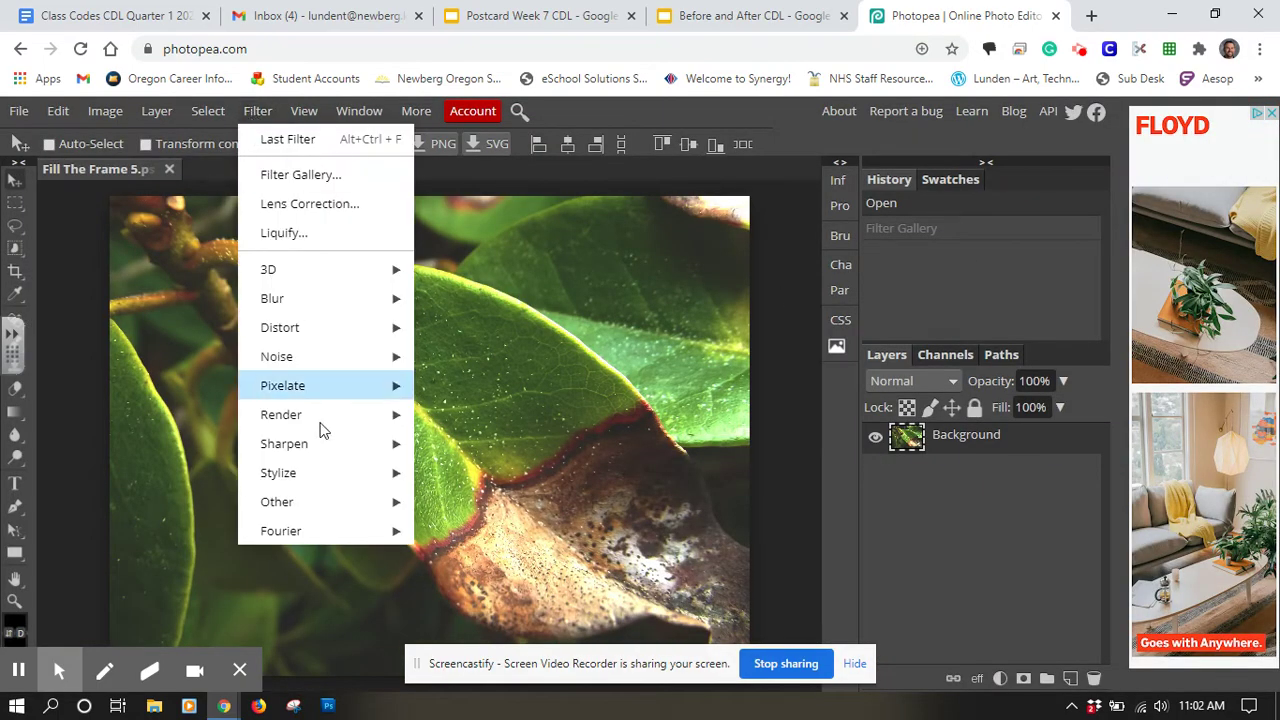
mouse_move(378, 455)
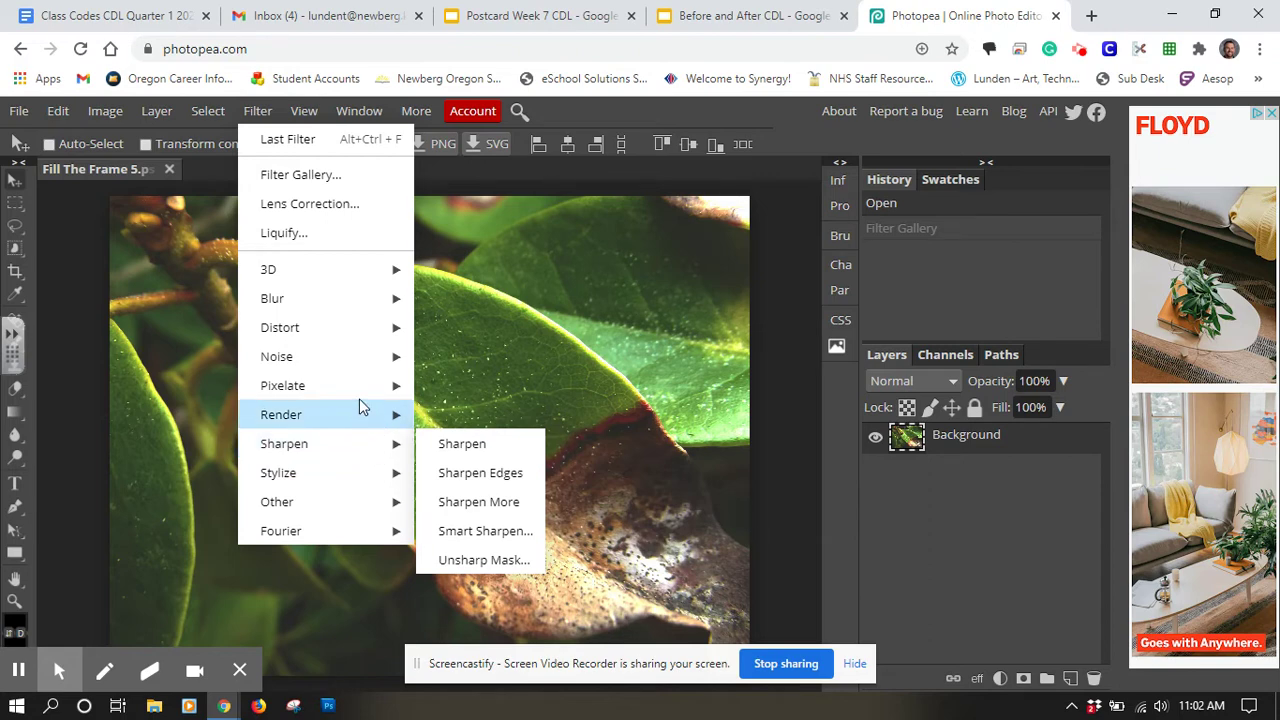
mouse_move(372, 360)
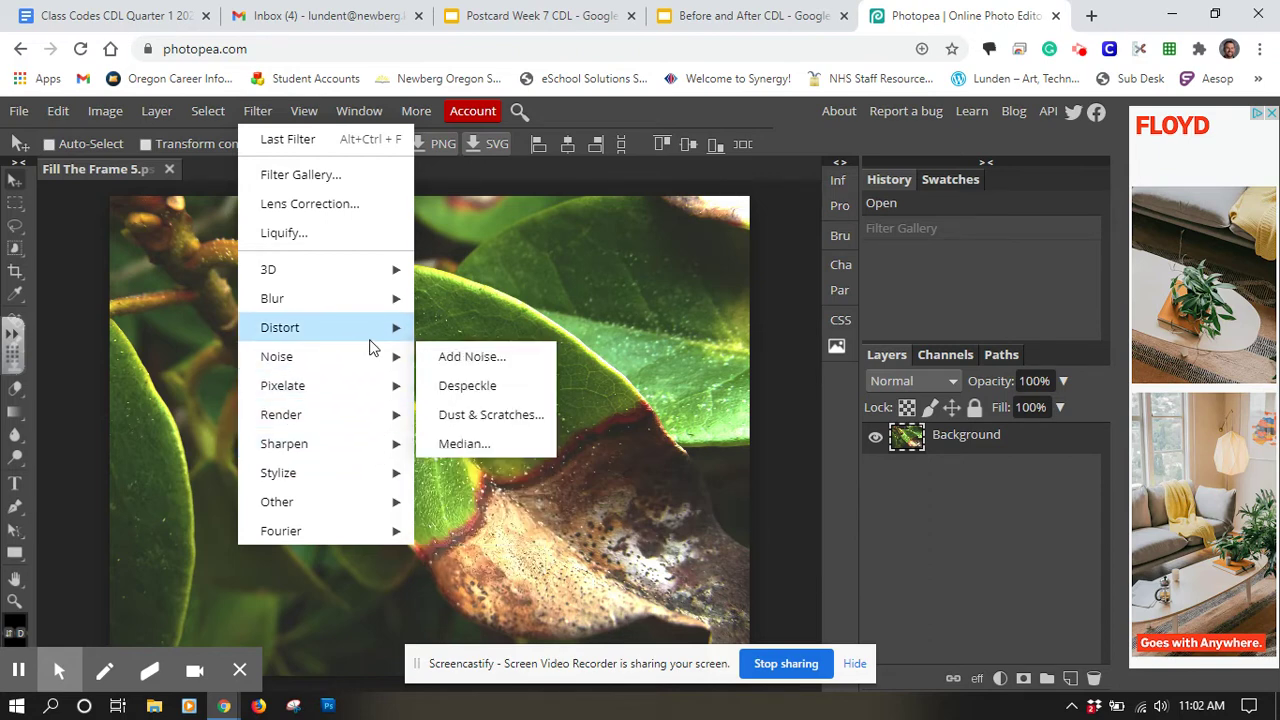
mouse_move(388, 501)
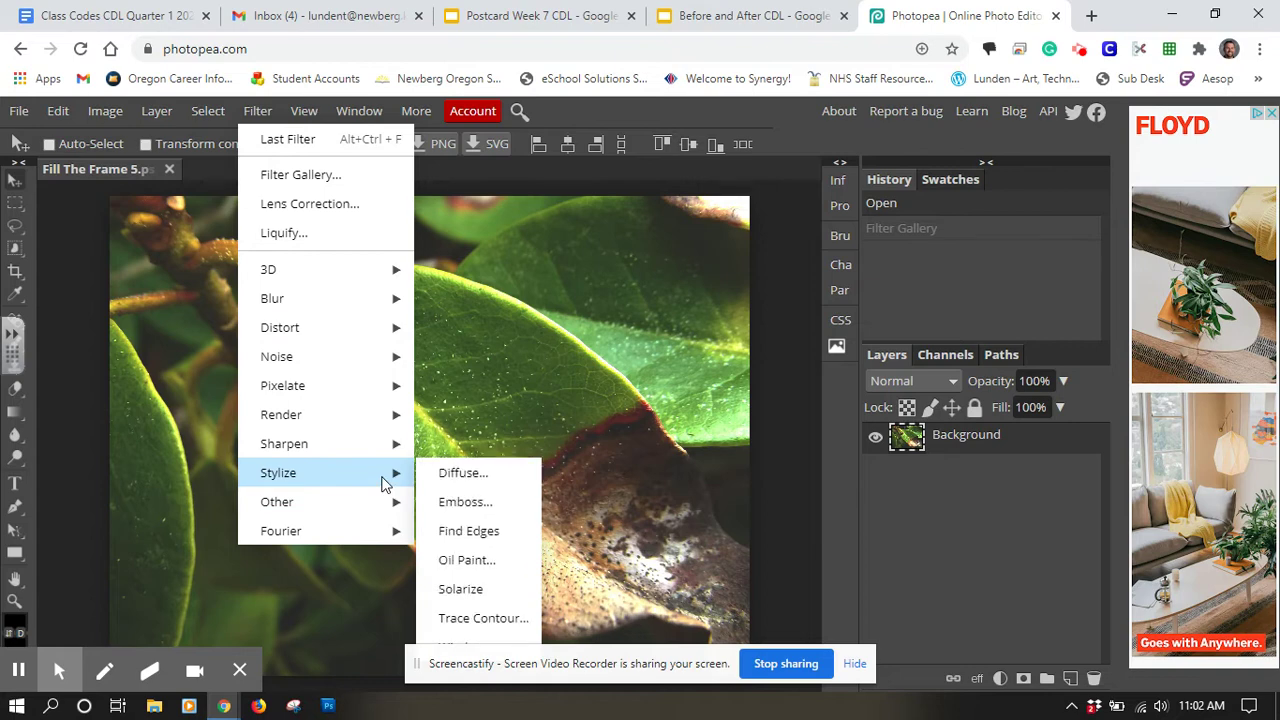
left_click(502, 600)
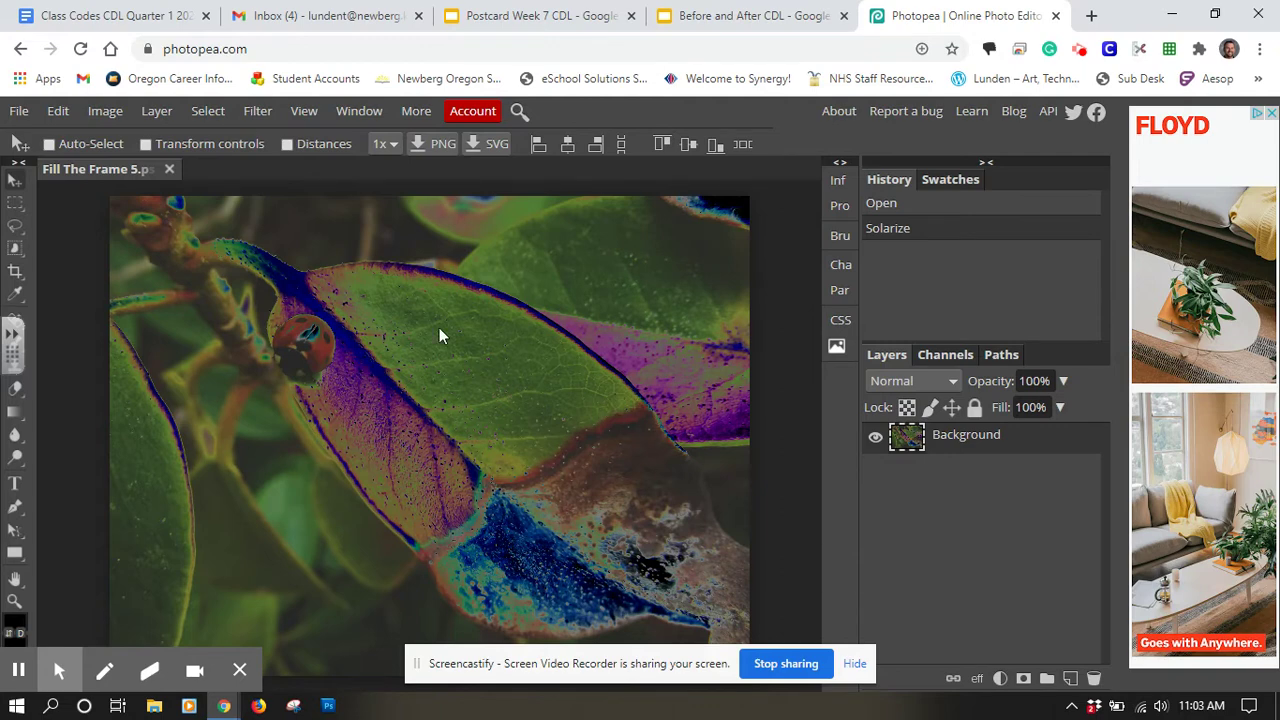
Step: Export the solarized photo as a 2048×1536 JPG at 70% quality via Save for web
left_click(19, 112)
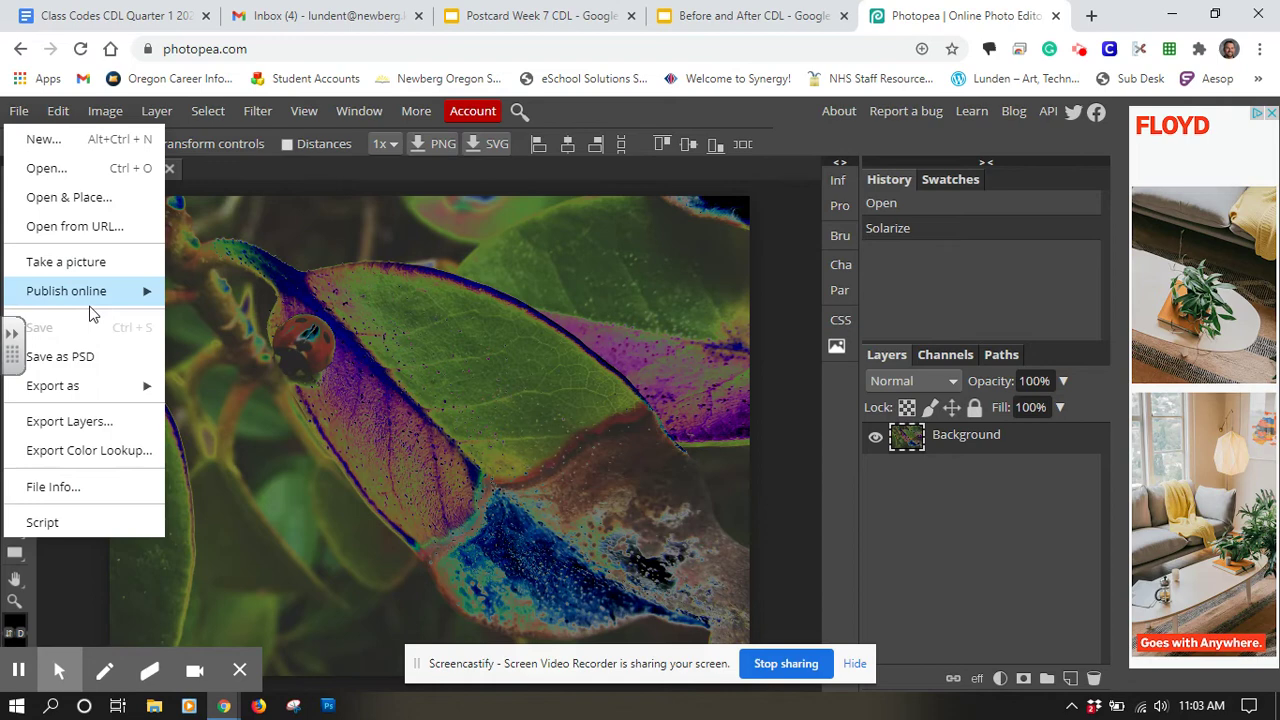
mouse_move(106, 385)
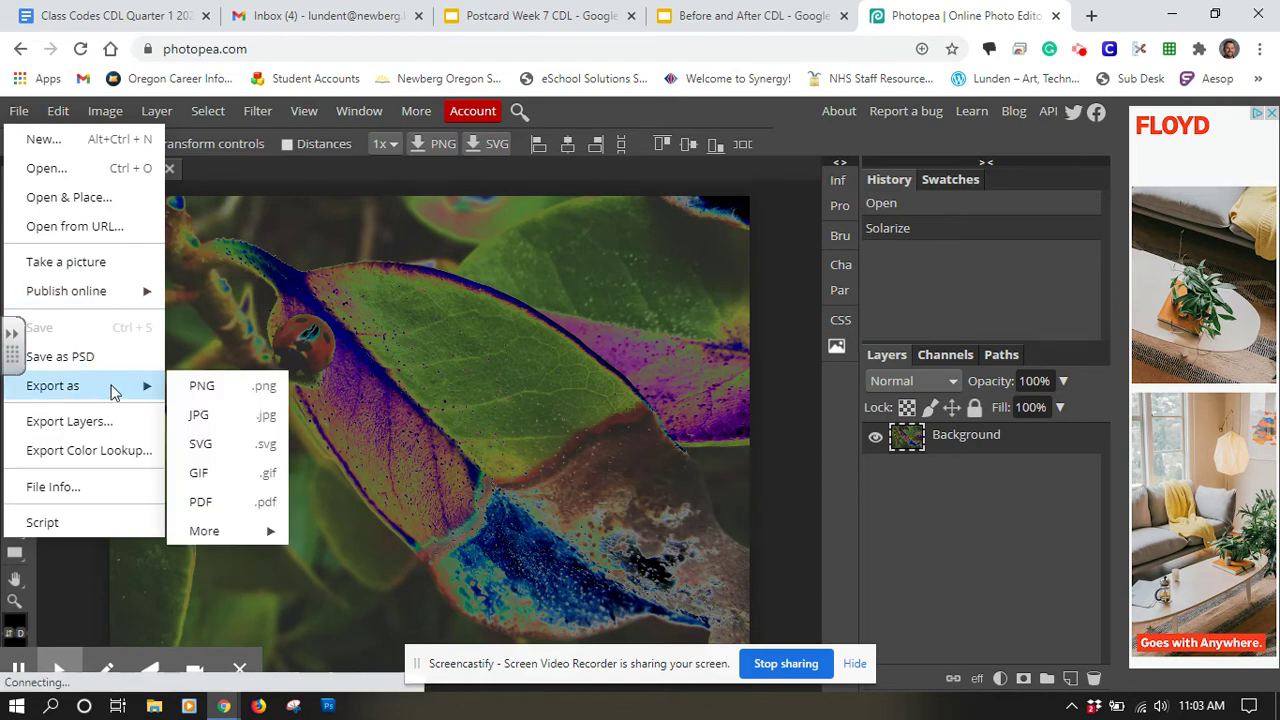
left_click(204, 418)
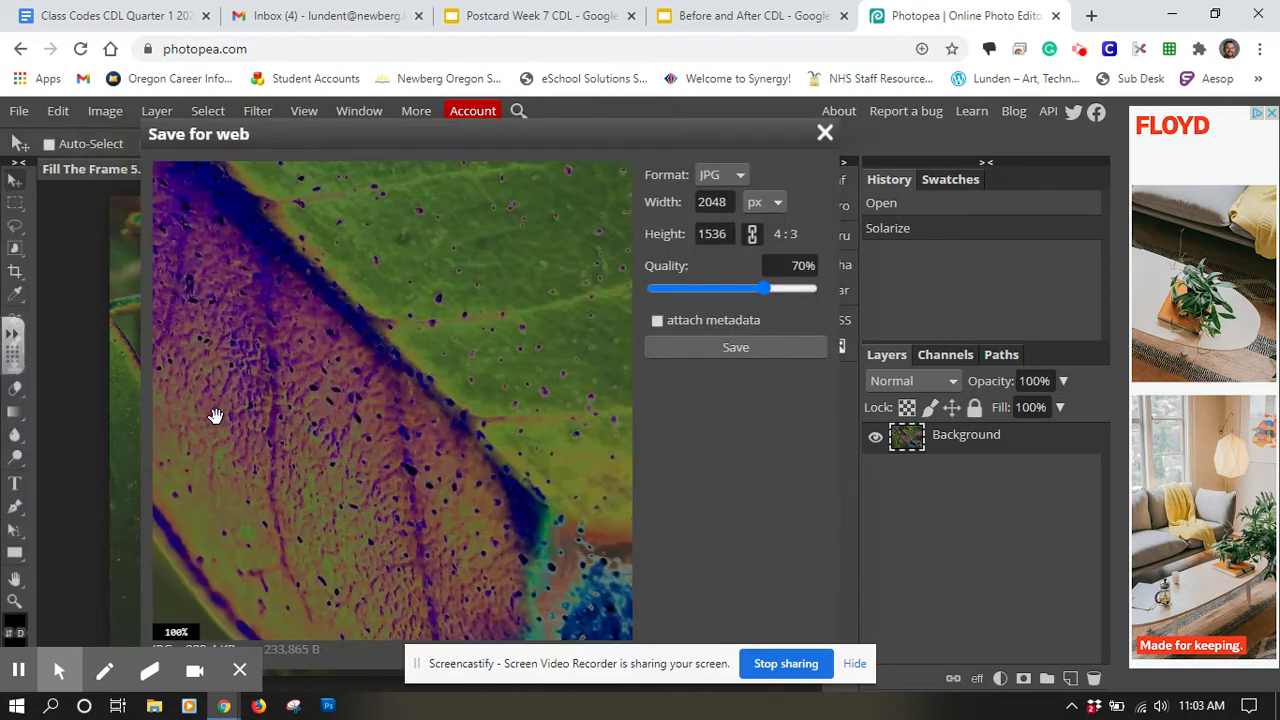
left_click(751, 349)
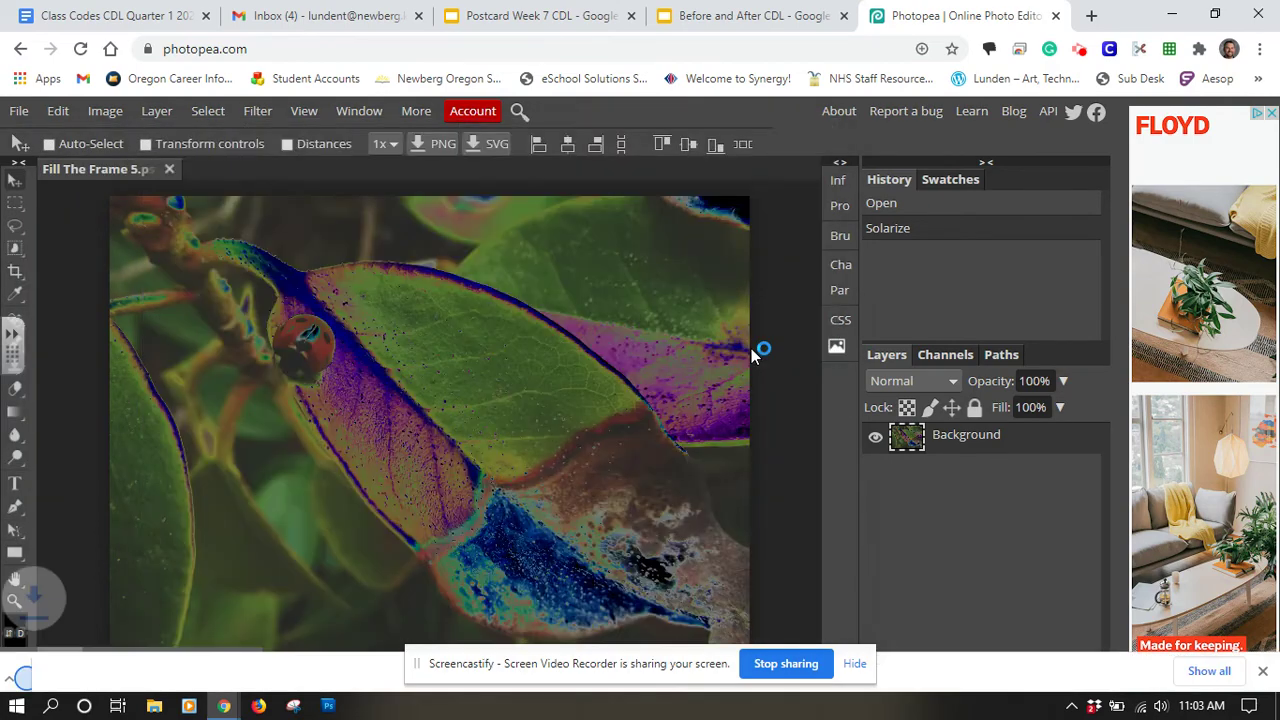